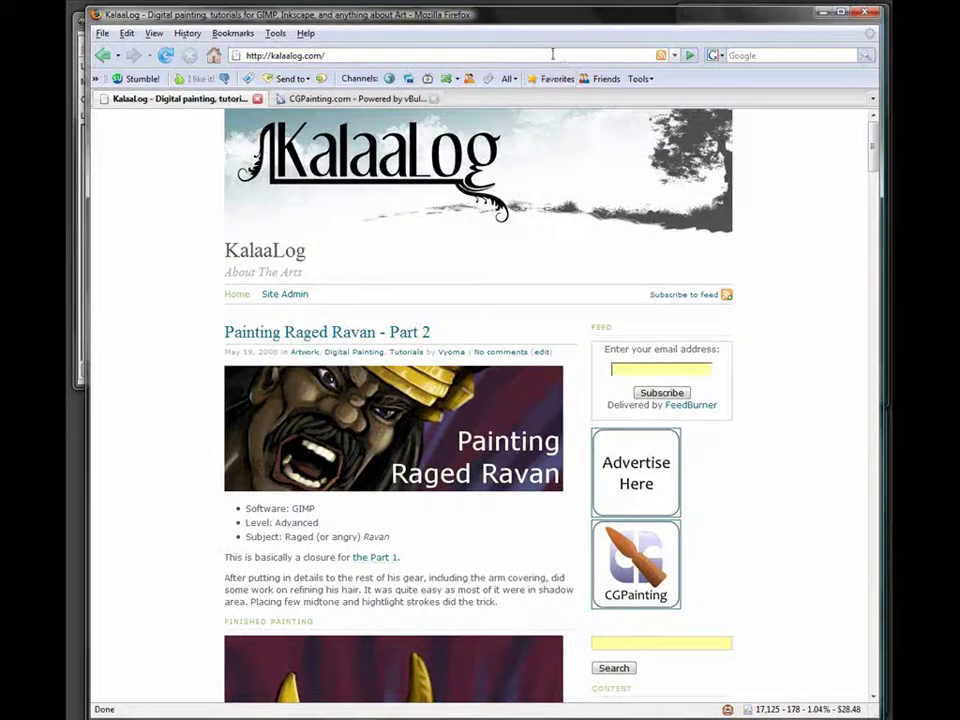
Switch to GIMP and add a 300 × 420 px transparent layer named Sketch
{"action": "left_click", "coordinate": [822, 13]}
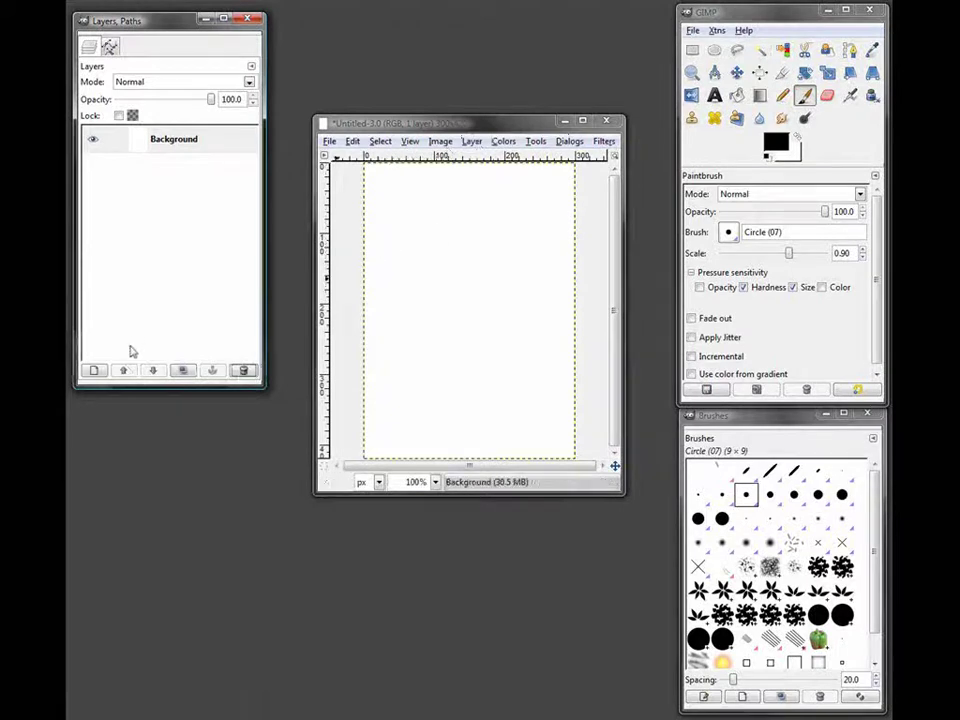
{"action": "left_click", "coordinate": [94, 371]}
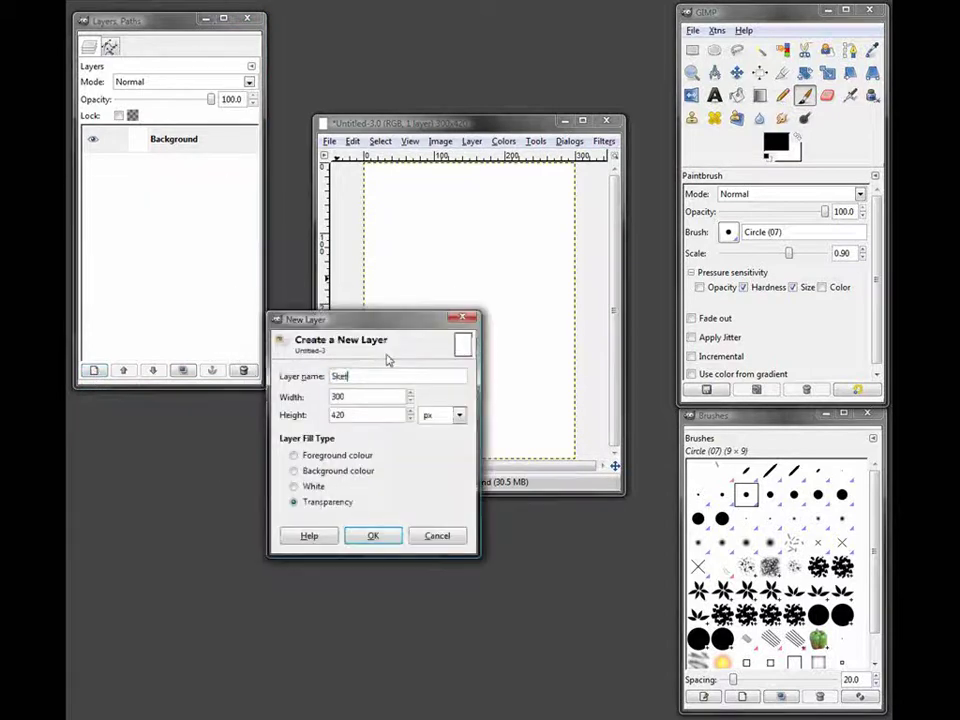
{"action": "key", "text": "Return"}
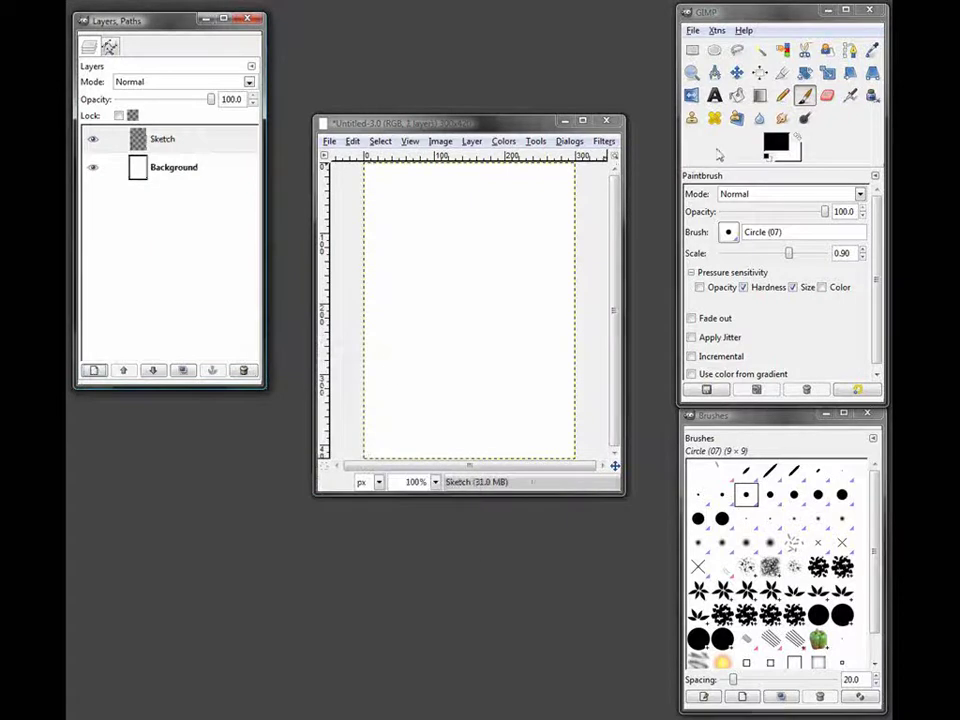
Enable opacity pressure sensitivity for the Paintbrush and sketch the two long sides and rounded top of the Homer Simpson head
{"action": "left_click", "coordinate": [708, 288]}
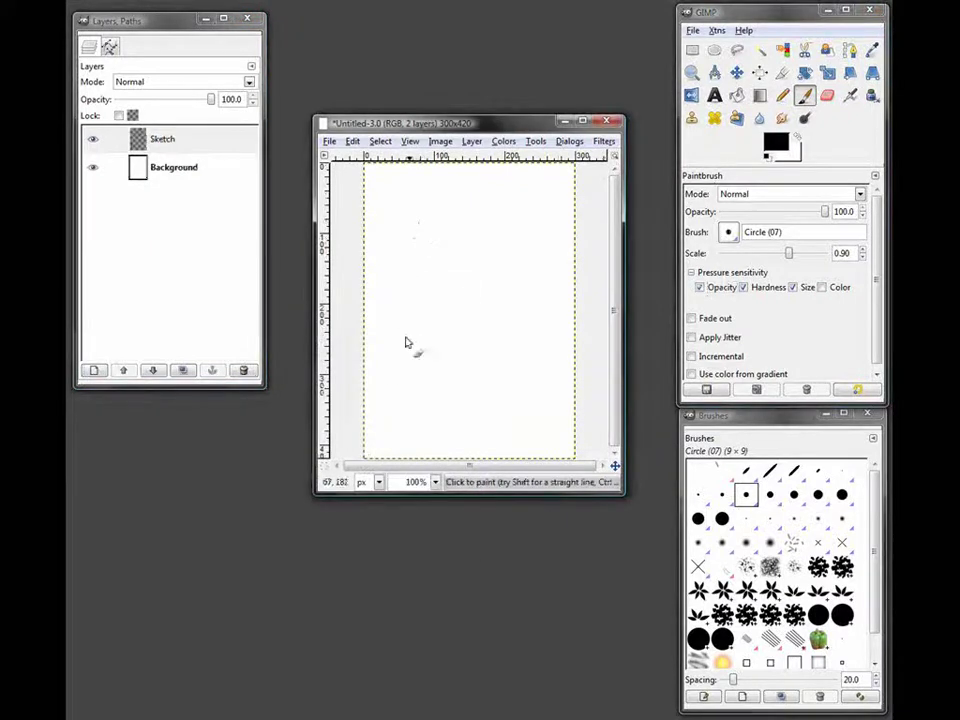
{"action": "mouse_move", "coordinate": [421, 226]}
{"action": "left_mouse_down"}
{"action": "mouse_move", "coordinate": [407, 400]}
{"action": "mouse_move", "coordinate": [410, 362]}
{"action": "left_mouse_up"}
{"action": "left_click_drag", "start_coordinate": [418, 250], "coordinate": [410, 373]}
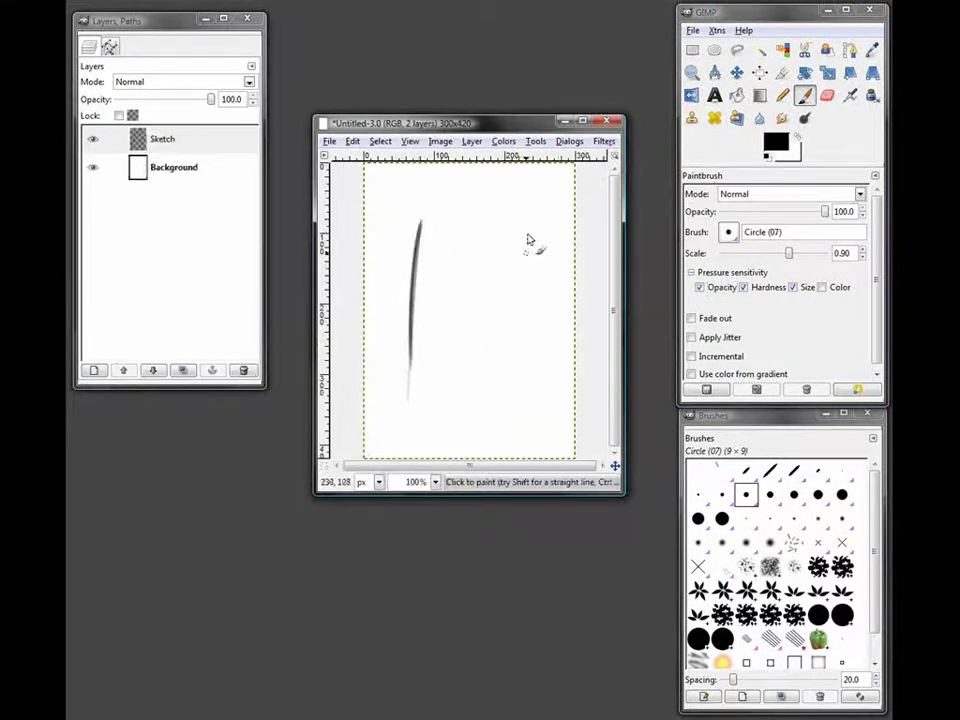
{"action": "left_click_drag", "start_coordinate": [526, 228], "coordinate": [512, 380]}
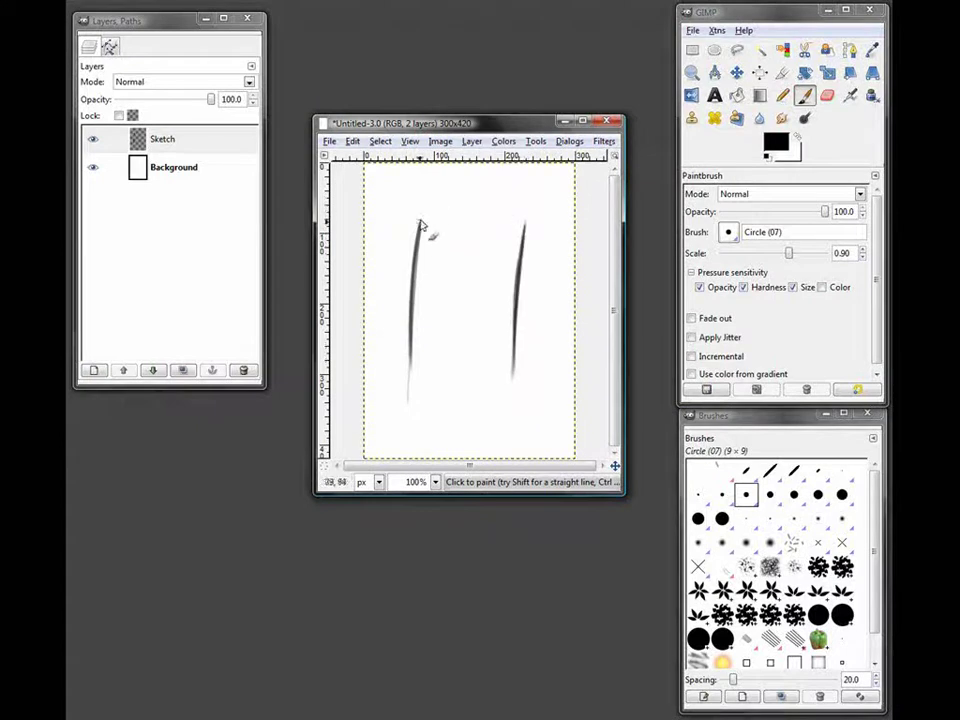
{"action": "mouse_move", "coordinate": [422, 212]}
{"action": "left_mouse_down"}
{"action": "mouse_move", "coordinate": [480, 196]}
{"action": "mouse_move", "coordinate": [440, 207]}
{"action": "mouse_move", "coordinate": [496, 195]}
{"action": "mouse_move", "coordinate": [466, 191]}
{"action": "mouse_move", "coordinate": [505, 224]}
{"action": "mouse_move", "coordinate": [471, 192]}
{"action": "mouse_move", "coordinate": [517, 222]}
{"action": "mouse_move", "coordinate": [484, 196]}
{"action": "mouse_move", "coordinate": [512, 216]}
{"action": "mouse_move", "coordinate": [493, 200]}
{"action": "mouse_move", "coordinate": [510, 212]}
{"action": "mouse_move", "coordinate": [518, 285]}
{"action": "mouse_move", "coordinate": [514, 203]}
{"action": "mouse_move", "coordinate": [508, 314]}
{"action": "mouse_move", "coordinate": [508, 266]}
{"action": "left_mouse_up"}
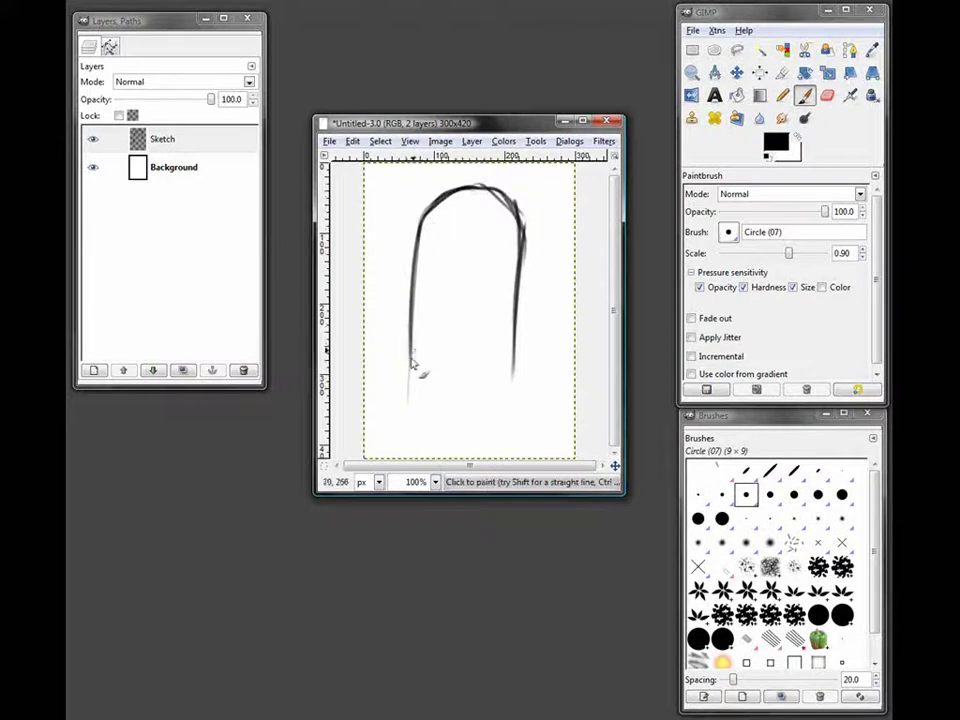
Sketch a large round muzzle at the lower left of the head with several overlapping strokes
{"action": "left_click_drag", "start_coordinate": [432, 390], "coordinate": [414, 344]}
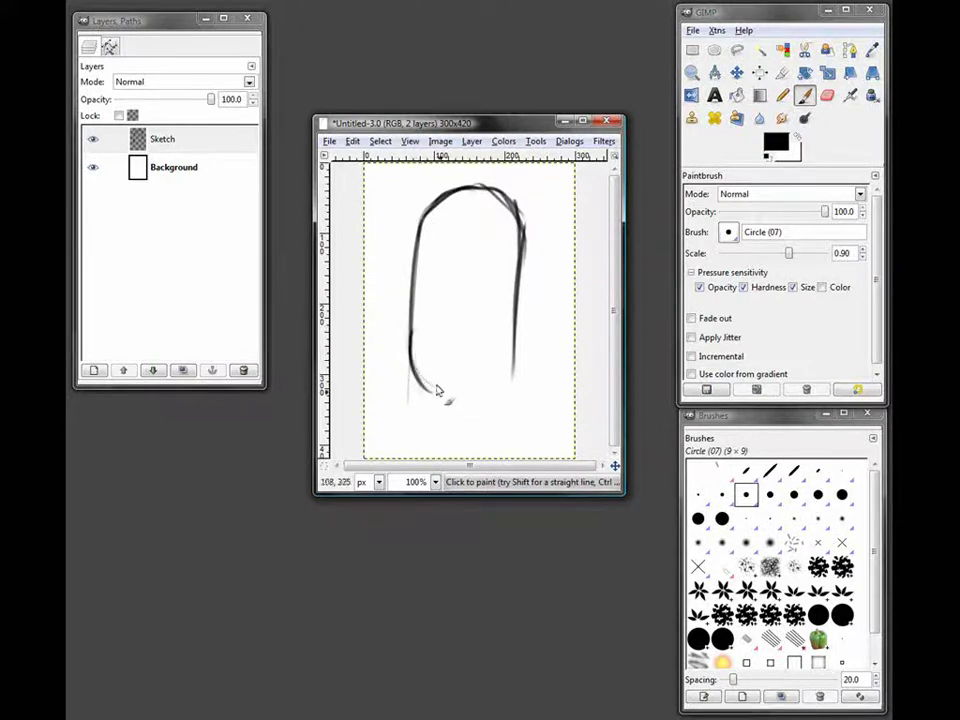
{"action": "mouse_move", "coordinate": [418, 380]}
{"action": "left_mouse_down"}
{"action": "mouse_move", "coordinate": [476, 387]}
{"action": "mouse_move", "coordinate": [488, 374]}
{"action": "left_mouse_up"}
{"action": "mouse_move", "coordinate": [414, 328]}
{"action": "left_mouse_down"}
{"action": "mouse_move", "coordinate": [465, 319]}
{"action": "mouse_move", "coordinate": [492, 358]}
{"action": "left_mouse_up"}
{"action": "mouse_move", "coordinate": [411, 331]}
{"action": "left_mouse_down"}
{"action": "mouse_move", "coordinate": [424, 388]}
{"action": "mouse_move", "coordinate": [462, 387]}
{"action": "left_mouse_up"}
{"action": "mouse_move", "coordinate": [470, 324]}
{"action": "left_mouse_down"}
{"action": "mouse_move", "coordinate": [486, 381]}
{"action": "mouse_move", "coordinate": [491, 348]}
{"action": "mouse_move", "coordinate": [474, 389]}
{"action": "left_mouse_up"}
{"action": "left_click_drag", "start_coordinate": [422, 326], "coordinate": [431, 362]}
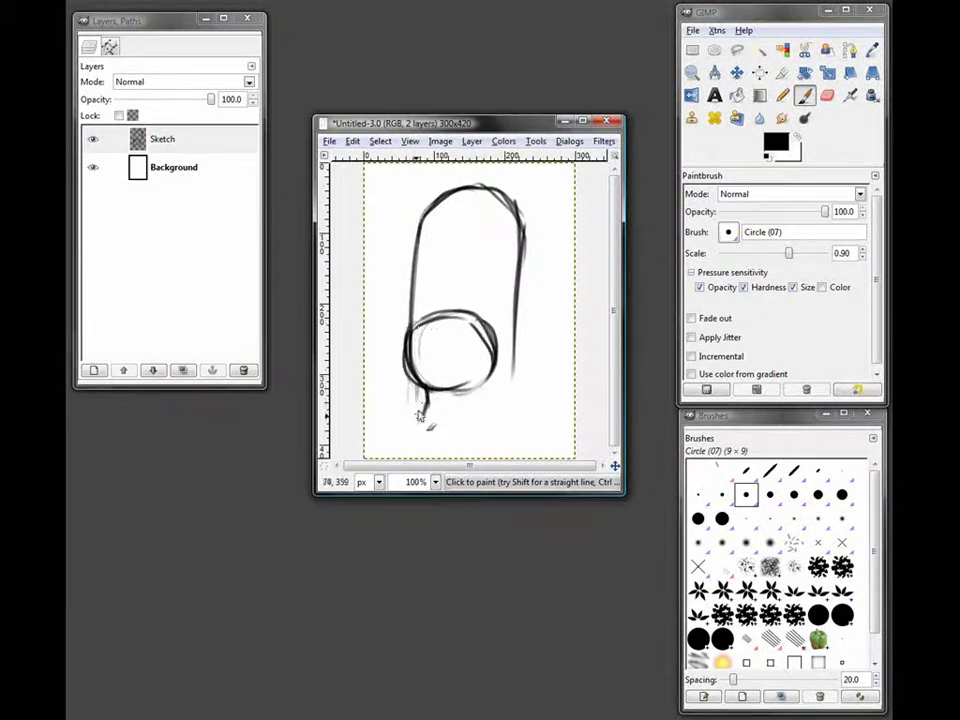
Undo the stray neck stroke and sketch the neck, the pointed shirt collar and the right shoulder
{"action": "key", "text": "ctrl"}
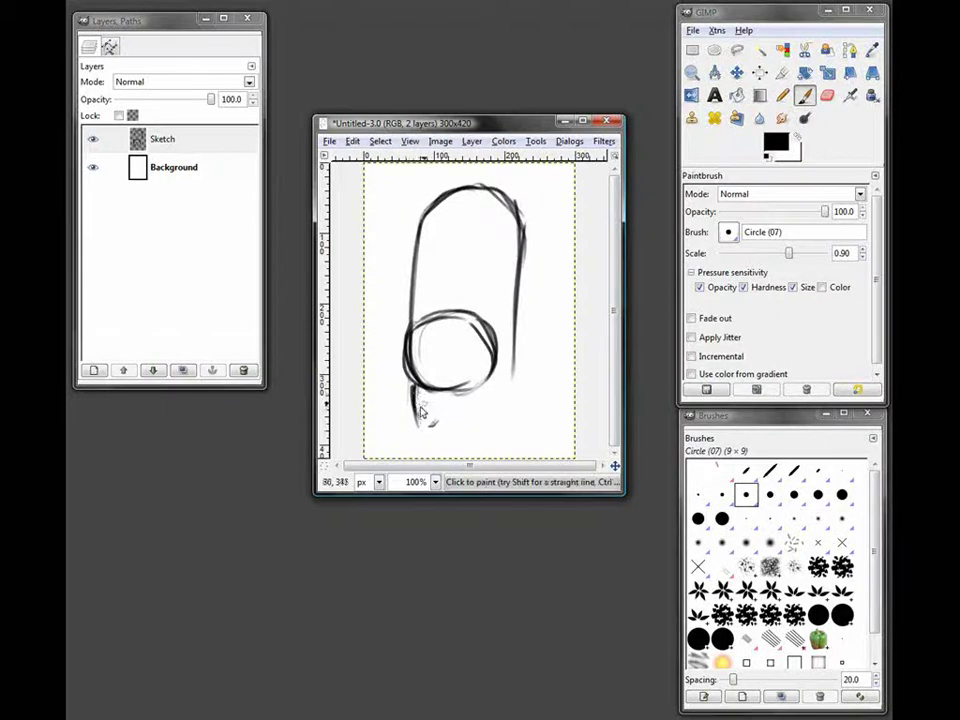
{"action": "mouse_move", "coordinate": [414, 390]}
{"action": "left_mouse_down"}
{"action": "mouse_move", "coordinate": [398, 432]}
{"action": "mouse_move", "coordinate": [411, 443]}
{"action": "mouse_move", "coordinate": [487, 447]}
{"action": "left_mouse_up"}
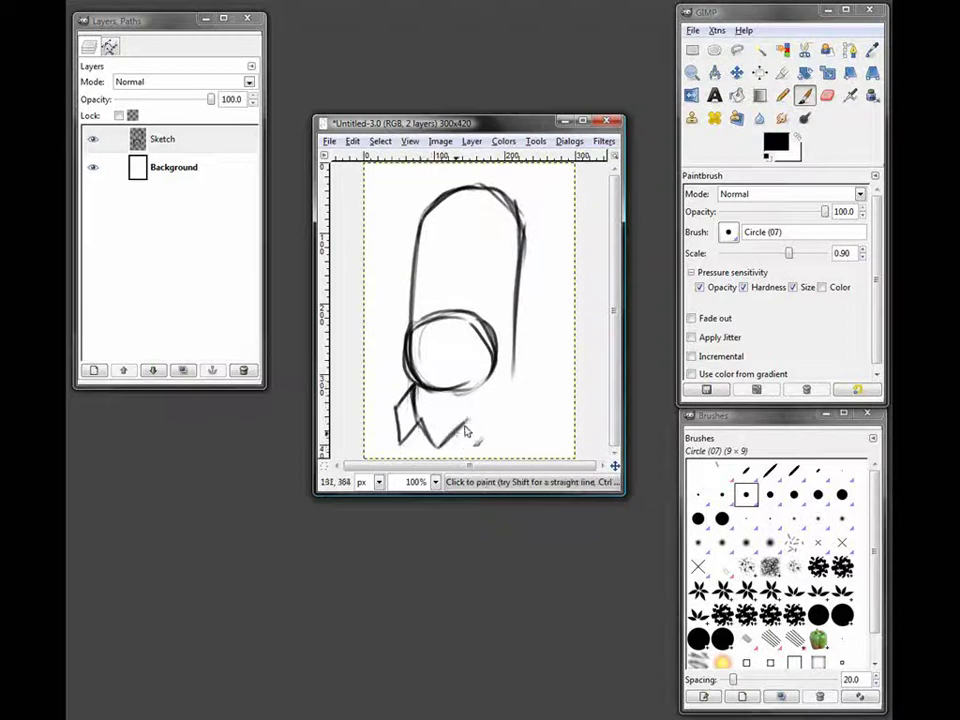
{"action": "left_click_drag", "start_coordinate": [512, 335], "coordinate": [519, 399]}
{"action": "left_click_drag", "start_coordinate": [515, 312], "coordinate": [519, 399]}
{"action": "mouse_move", "coordinate": [516, 310]}
{"action": "left_mouse_down"}
{"action": "mouse_move", "coordinate": [516, 393]}
{"action": "mouse_move", "coordinate": [536, 418]}
{"action": "left_mouse_up"}
{"action": "left_click_drag", "start_coordinate": [489, 453], "coordinate": [535, 425]}
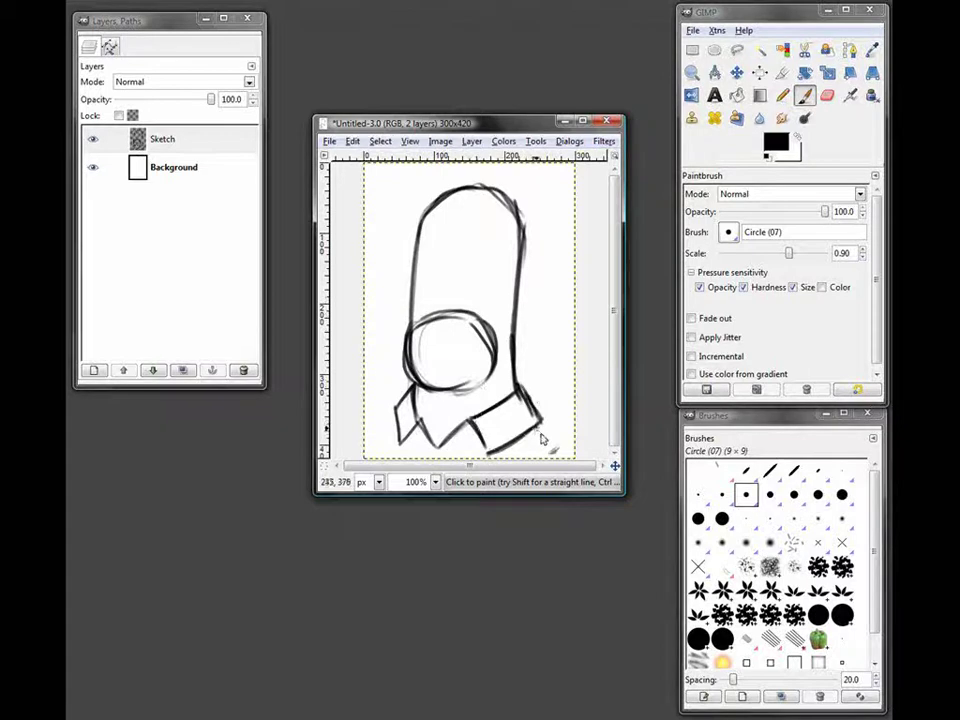
{"action": "mouse_move", "coordinate": [542, 437]}
{"action": "left_mouse_down"}
{"action": "mouse_move", "coordinate": [566, 472]}
{"action": "mouse_move", "coordinate": [537, 445]}
{"action": "mouse_move", "coordinate": [525, 457]}
{"action": "left_mouse_up"}
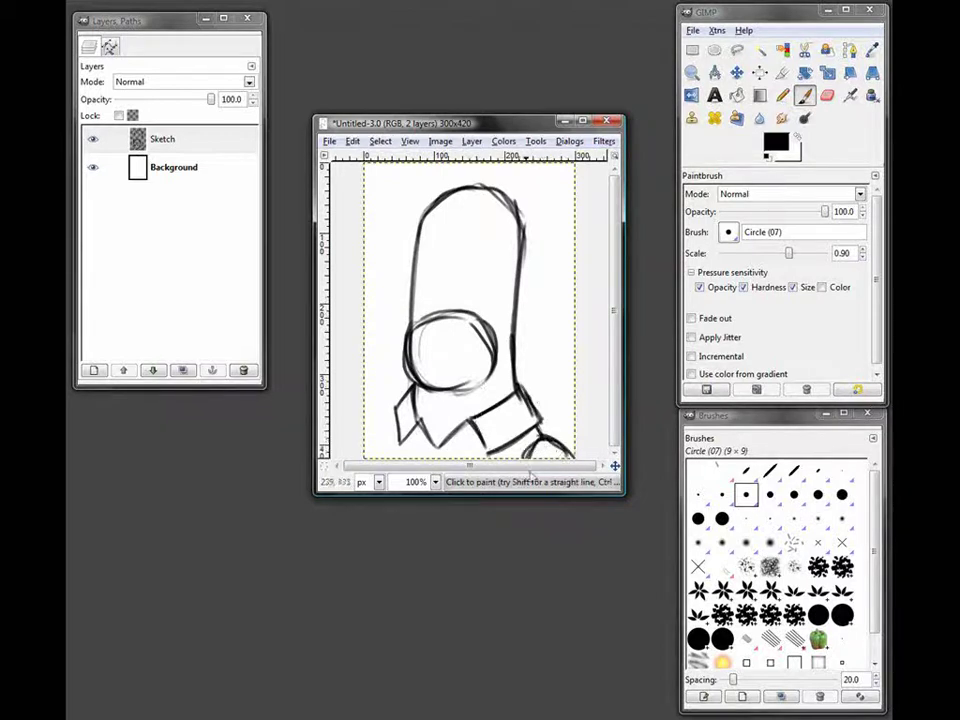
Erase the collar's left flap and repaint the front of the neck with a narrower flap and shoulder line
{"action": "mouse_move", "coordinate": [421, 388]}
{"action": "left_mouse_down"}
{"action": "mouse_move", "coordinate": [415, 430]}
{"action": "mouse_move", "coordinate": [409, 409]}
{"action": "mouse_move", "coordinate": [395, 422]}
{"action": "mouse_move", "coordinate": [398, 438]}
{"action": "left_mouse_up"}
{"action": "left_click", "coordinate": [827, 95]}
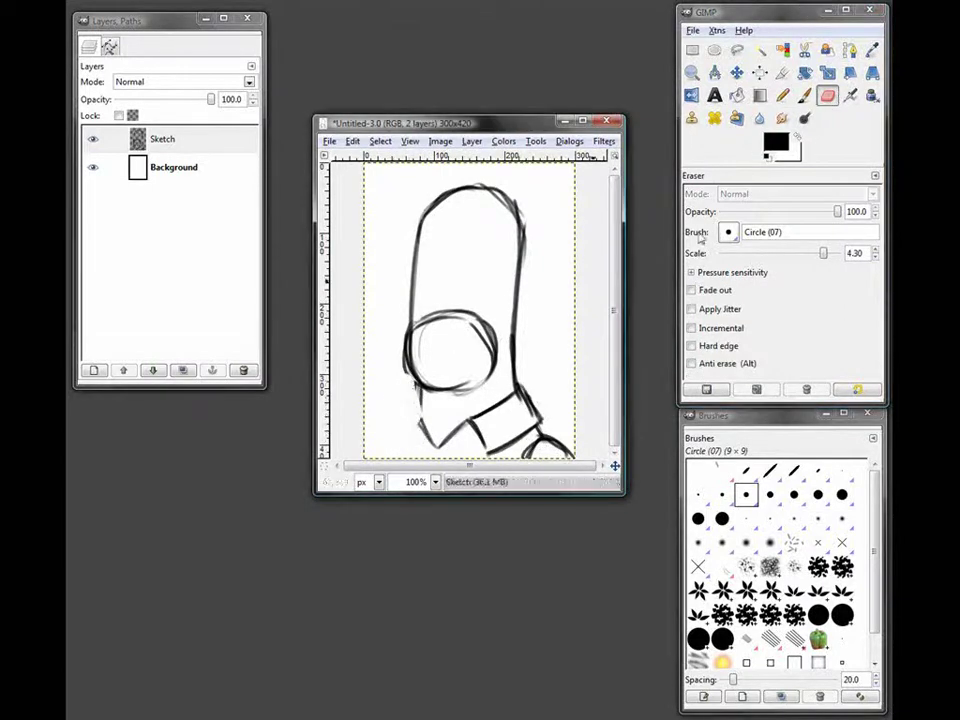
{"action": "left_click", "coordinate": [805, 96]}
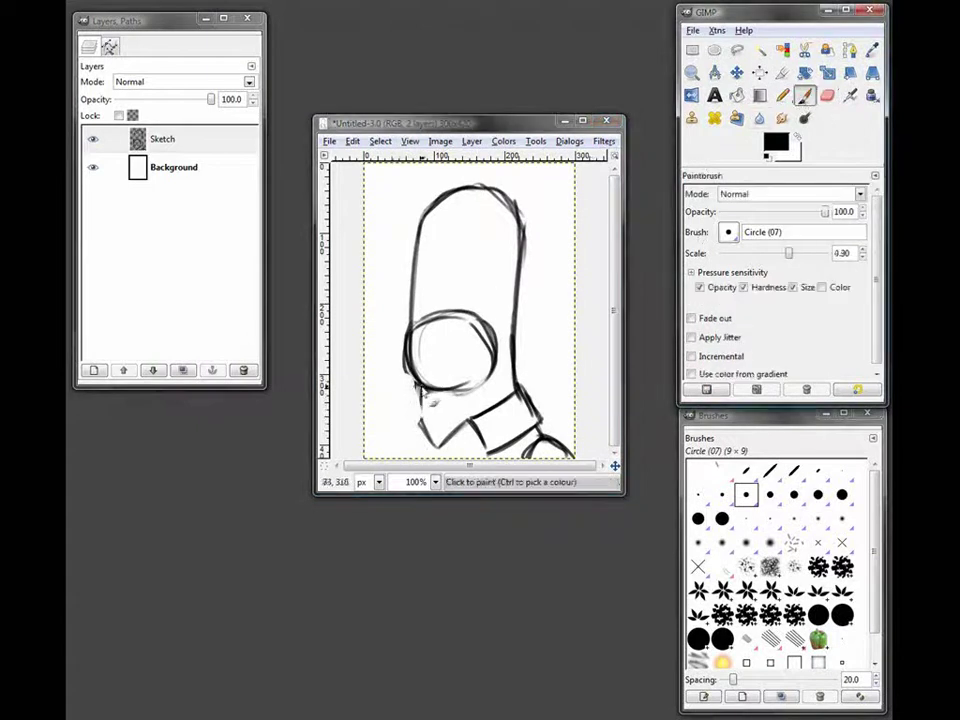
{"action": "mouse_move", "coordinate": [425, 405]}
{"action": "left_mouse_down"}
{"action": "mouse_move", "coordinate": [402, 450]}
{"action": "mouse_move", "coordinate": [421, 435]}
{"action": "left_mouse_up"}
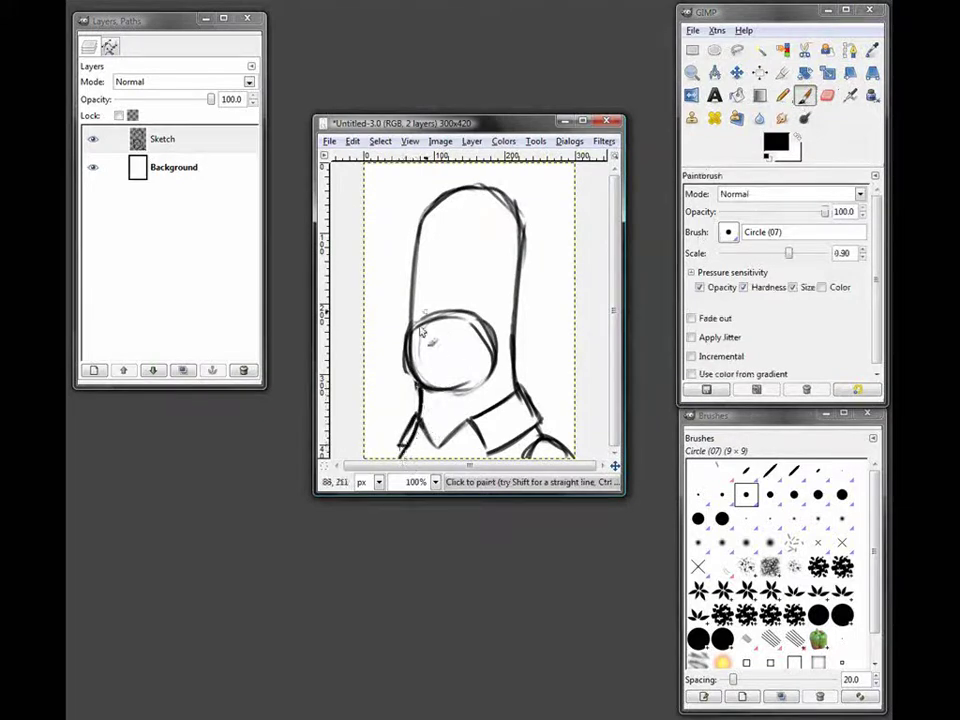
{"action": "left_click_drag", "start_coordinate": [406, 363], "coordinate": [416, 384]}
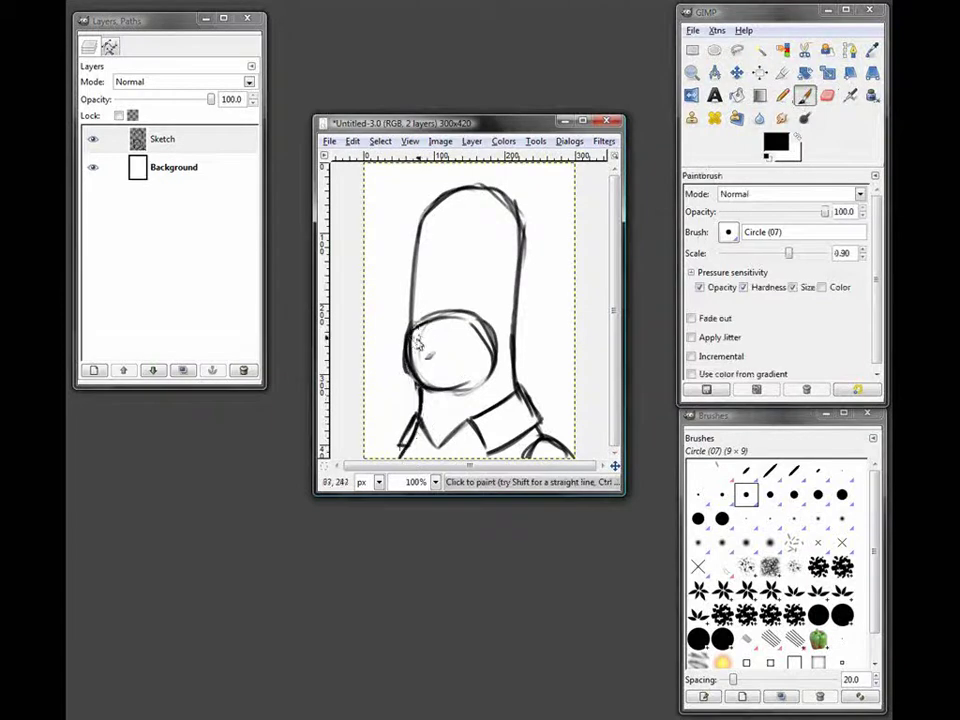
Sketch the nose, two round eyes with pupils, and a round ear on the right edge of the head
{"action": "mouse_move", "coordinate": [413, 326]}
{"action": "left_mouse_down"}
{"action": "mouse_move", "coordinate": [463, 320]}
{"action": "mouse_move", "coordinate": [438, 332]}
{"action": "mouse_move", "coordinate": [446, 285]}
{"action": "mouse_move", "coordinate": [423, 310]}
{"action": "mouse_move", "coordinate": [431, 296]}
{"action": "mouse_move", "coordinate": [423, 302]}
{"action": "mouse_move", "coordinate": [435, 320]}
{"action": "mouse_move", "coordinate": [424, 305]}
{"action": "mouse_move", "coordinate": [443, 314]}
{"action": "mouse_move", "coordinate": [428, 295]}
{"action": "mouse_move", "coordinate": [442, 305]}
{"action": "mouse_move", "coordinate": [433, 296]}
{"action": "mouse_move", "coordinate": [431, 312]}
{"action": "mouse_move", "coordinate": [440, 296]}
{"action": "mouse_move", "coordinate": [425, 298]}
{"action": "mouse_move", "coordinate": [431, 292]}
{"action": "mouse_move", "coordinate": [445, 294]}
{"action": "mouse_move", "coordinate": [431, 314]}
{"action": "mouse_move", "coordinate": [462, 312]}
{"action": "mouse_move", "coordinate": [438, 317]}
{"action": "mouse_move", "coordinate": [440, 290]}
{"action": "mouse_move", "coordinate": [426, 263]}
{"action": "left_mouse_up"}
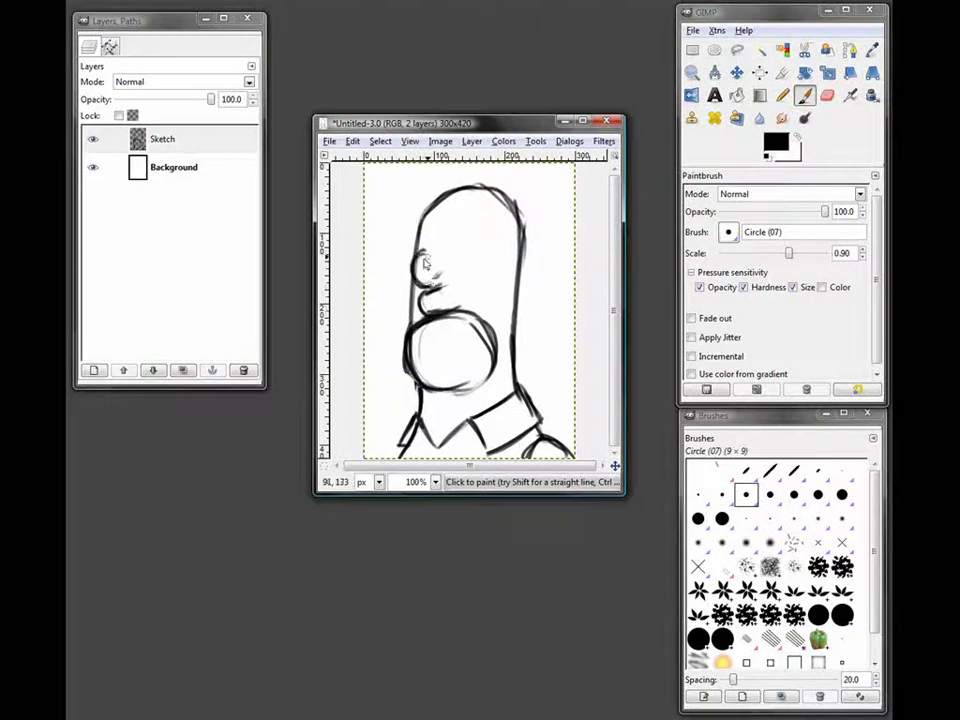
{"action": "key", "text": "ctrl+z"}
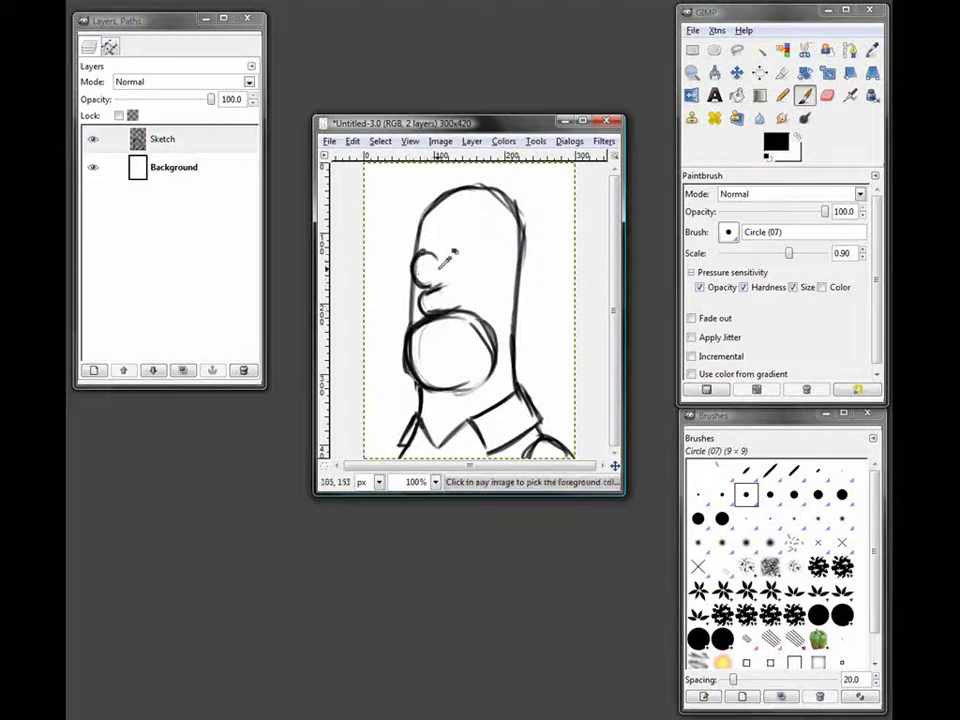
{"action": "mouse_move", "coordinate": [428, 266]}
{"action": "left_mouse_down"}
{"action": "mouse_move", "coordinate": [430, 288]}
{"action": "mouse_move", "coordinate": [422, 264]}
{"action": "mouse_move", "coordinate": [465, 260]}
{"action": "mouse_move", "coordinate": [450, 276]}
{"action": "mouse_move", "coordinate": [450, 263]}
{"action": "mouse_move", "coordinate": [458, 272]}
{"action": "mouse_move", "coordinate": [466, 259]}
{"action": "mouse_move", "coordinate": [455, 268]}
{"action": "left_mouse_up"}
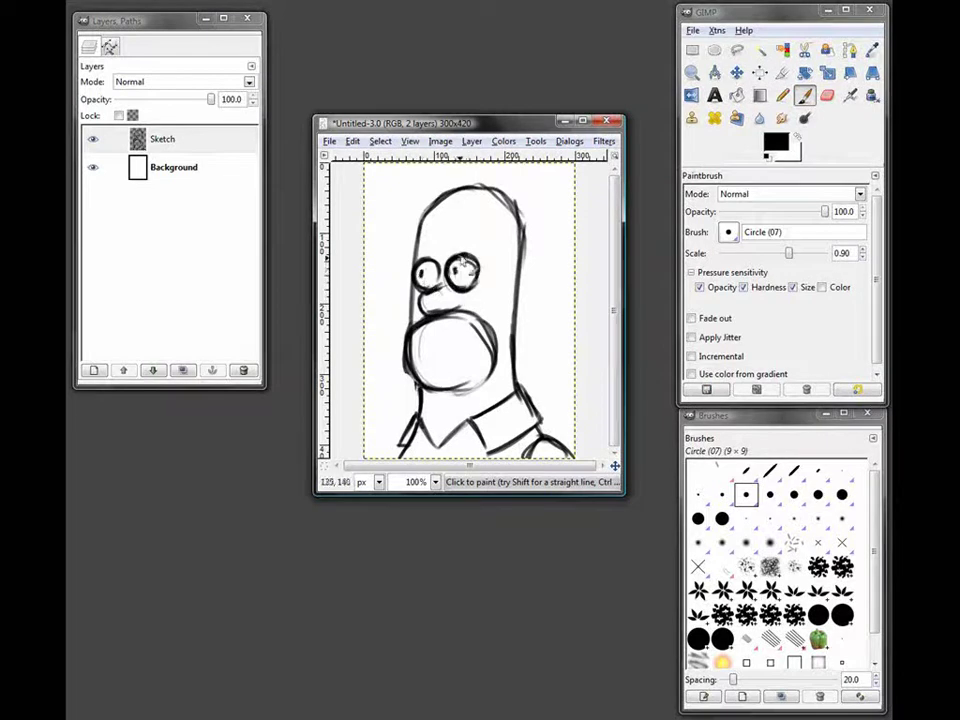
{"action": "mouse_move", "coordinate": [521, 307]}
{"action": "left_mouse_down"}
{"action": "mouse_move", "coordinate": [507, 322]}
{"action": "mouse_move", "coordinate": [514, 294]}
{"action": "mouse_move", "coordinate": [525, 302]}
{"action": "mouse_move", "coordinate": [518, 320]}
{"action": "mouse_move", "coordinate": [507, 308]}
{"action": "mouse_move", "coordinate": [498, 322]}
{"action": "mouse_move", "coordinate": [512, 288]}
{"action": "mouse_move", "coordinate": [505, 324]}
{"action": "mouse_move", "coordinate": [512, 316]}
{"action": "left_mouse_up"}
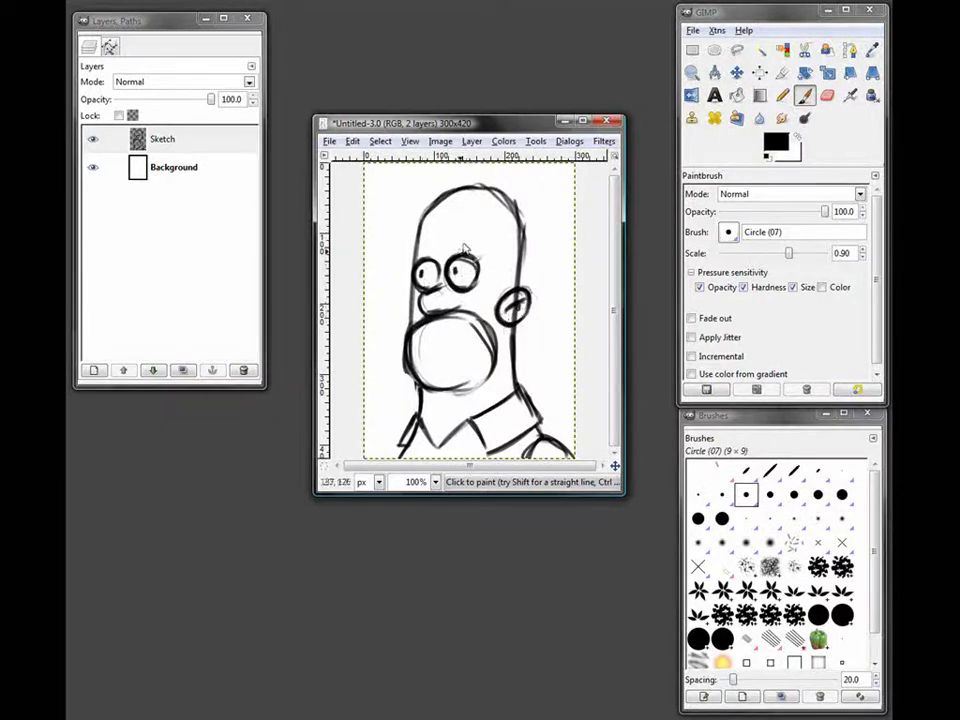
Sketch curved hair strands over the top of the head and a zigzag tuft of hair above the ear
{"action": "mouse_move", "coordinate": [433, 221]}
{"action": "left_mouse_down"}
{"action": "mouse_move", "coordinate": [465, 195]}
{"action": "mouse_move", "coordinate": [434, 203]}
{"action": "mouse_move", "coordinate": [480, 213]}
{"action": "mouse_move", "coordinate": [431, 201]}
{"action": "mouse_move", "coordinate": [463, 191]}
{"action": "mouse_move", "coordinate": [430, 202]}
{"action": "mouse_move", "coordinate": [458, 187]}
{"action": "mouse_move", "coordinate": [454, 204]}
{"action": "mouse_move", "coordinate": [493, 180]}
{"action": "mouse_move", "coordinate": [488, 200]}
{"action": "mouse_move", "coordinate": [453, 193]}
{"action": "mouse_move", "coordinate": [497, 190]}
{"action": "left_mouse_up"}
{"action": "key", "text": "ctrl+z"}
{"action": "key", "text": "ctrl+z"}
{"action": "mouse_move", "coordinate": [508, 264]}
{"action": "left_mouse_down"}
{"action": "mouse_move", "coordinate": [499, 295]}
{"action": "mouse_move", "coordinate": [518, 266]}
{"action": "left_mouse_up"}
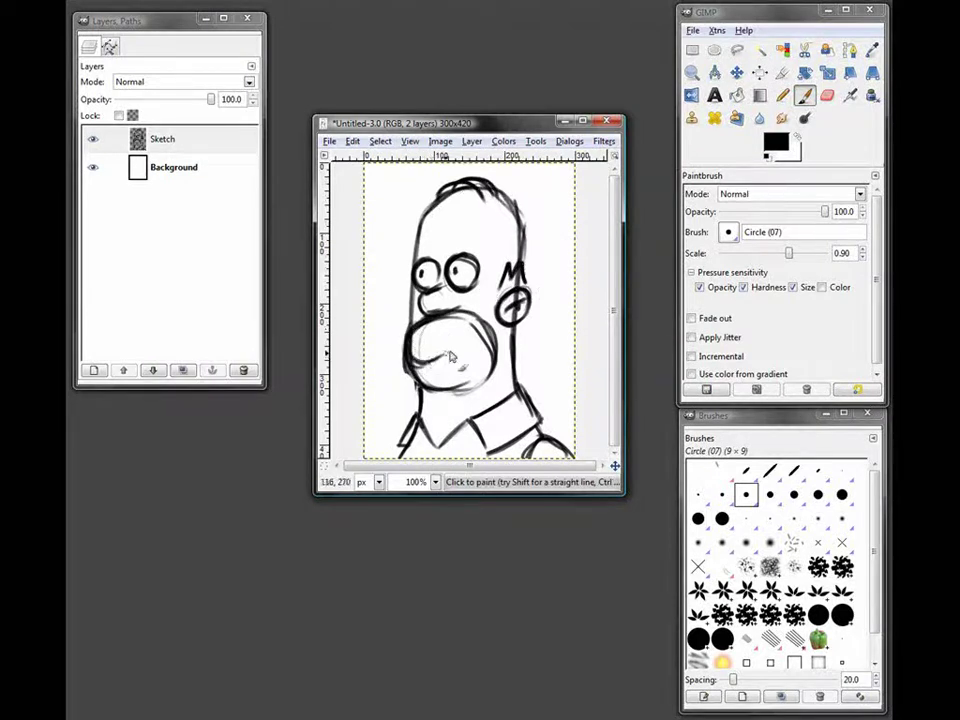
Sketch the open mouth inside the muzzle and darken the left outline of the face, neck and collar
{"action": "left_click_drag", "start_coordinate": [446, 367], "coordinate": [433, 378]}
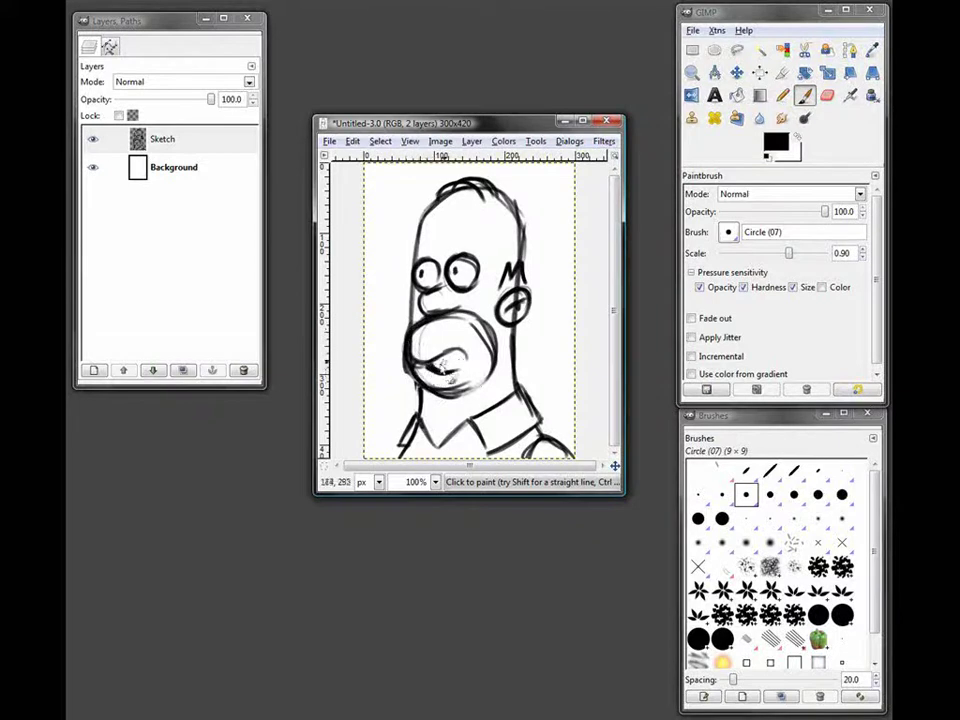
{"action": "mouse_move", "coordinate": [463, 362]}
{"action": "left_mouse_down"}
{"action": "mouse_move", "coordinate": [433, 365]}
{"action": "mouse_move", "coordinate": [473, 349]}
{"action": "left_mouse_up"}
{"action": "mouse_move", "coordinate": [411, 330]}
{"action": "left_mouse_down"}
{"action": "mouse_move", "coordinate": [416, 322]}
{"action": "mouse_move", "coordinate": [406, 346]}
{"action": "mouse_move", "coordinate": [428, 289]}
{"action": "mouse_move", "coordinate": [422, 227]}
{"action": "mouse_move", "coordinate": [415, 256]}
{"action": "left_mouse_up"}
{"action": "mouse_move", "coordinate": [424, 392]}
{"action": "left_mouse_down"}
{"action": "mouse_move", "coordinate": [424, 433]}
{"action": "mouse_move", "coordinate": [398, 446]}
{"action": "mouse_move", "coordinate": [404, 436]}
{"action": "left_mouse_up"}
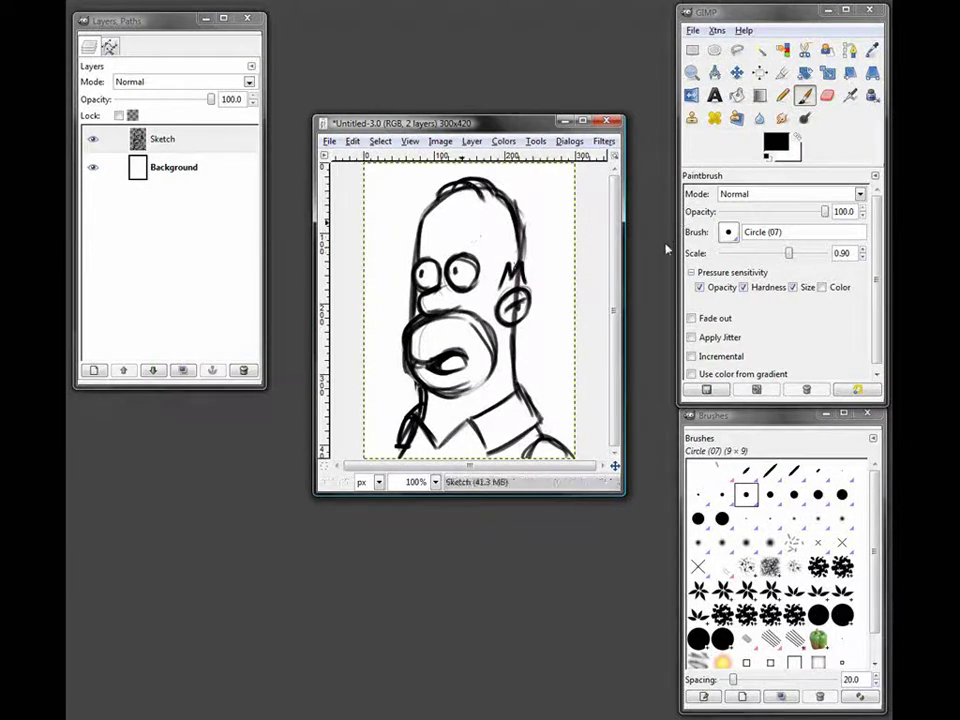
Add a transparent layer named LineArt above Sketch and lower the Sketch layer's opacity to 30.3
{"action": "left_click", "coordinate": [183, 142]}
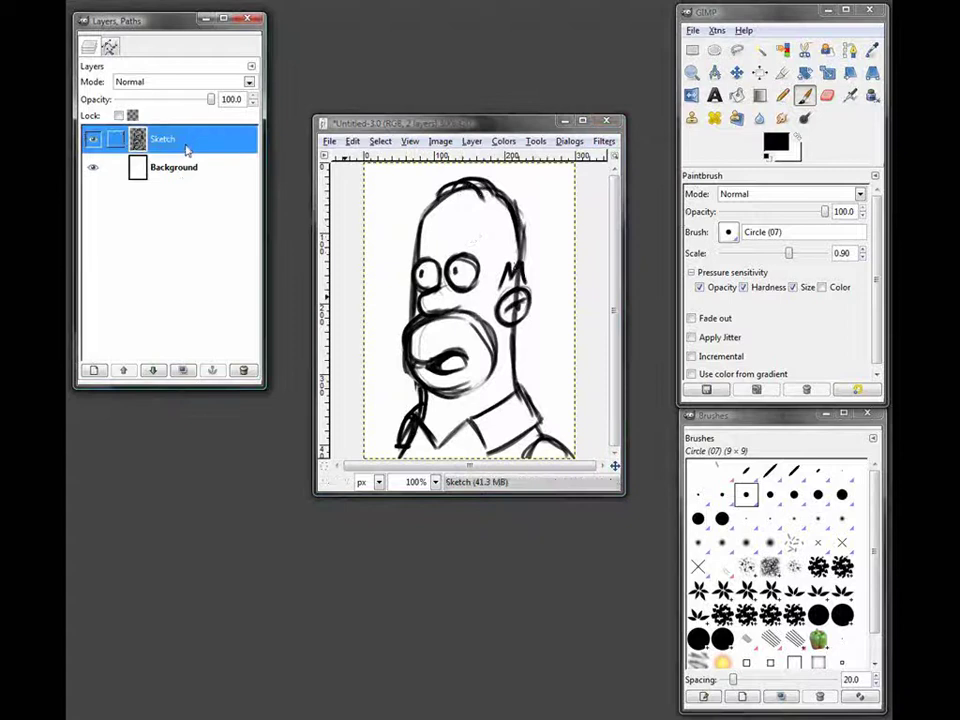
{"action": "left_click", "coordinate": [94, 370]}
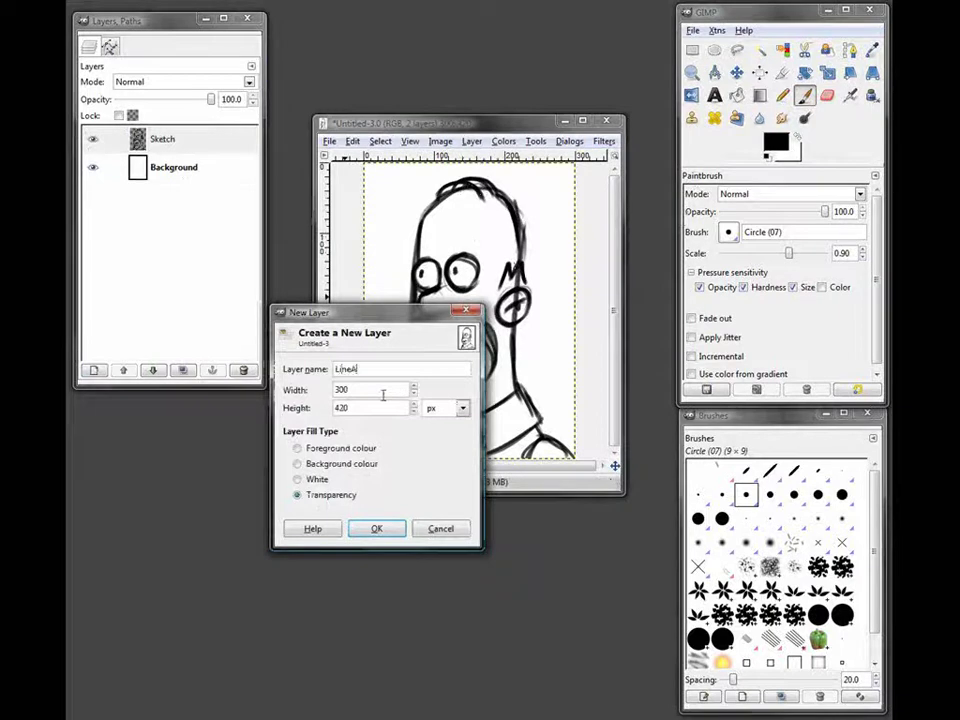
{"action": "key", "text": "Return"}
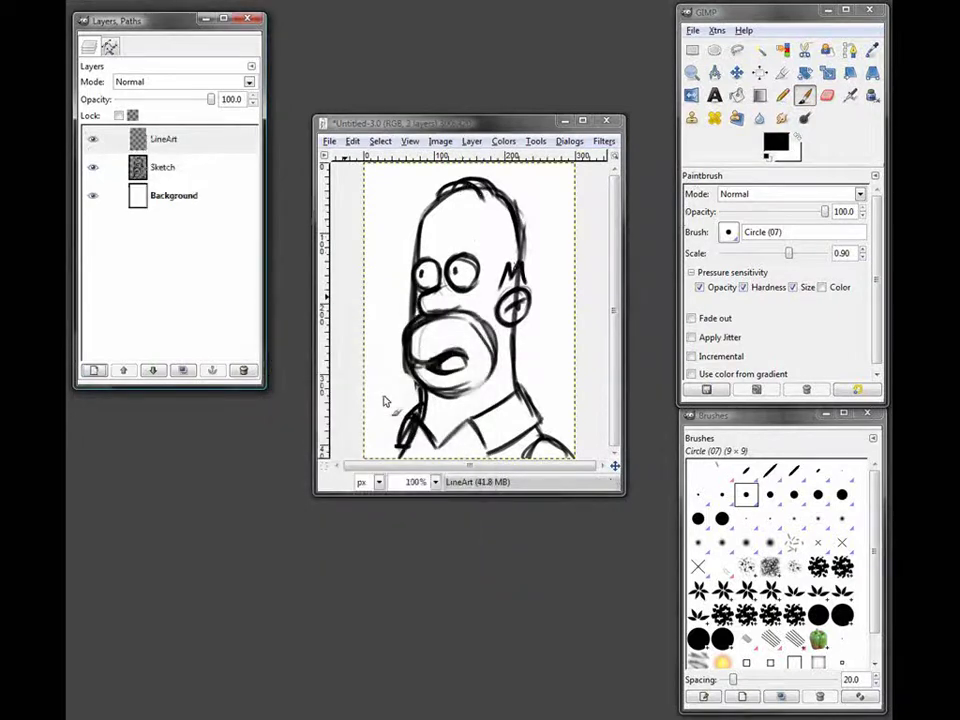
{"action": "left_click", "coordinate": [168, 166]}
{"action": "left_click_drag", "start_coordinate": [210, 99], "coordinate": [145, 104]}
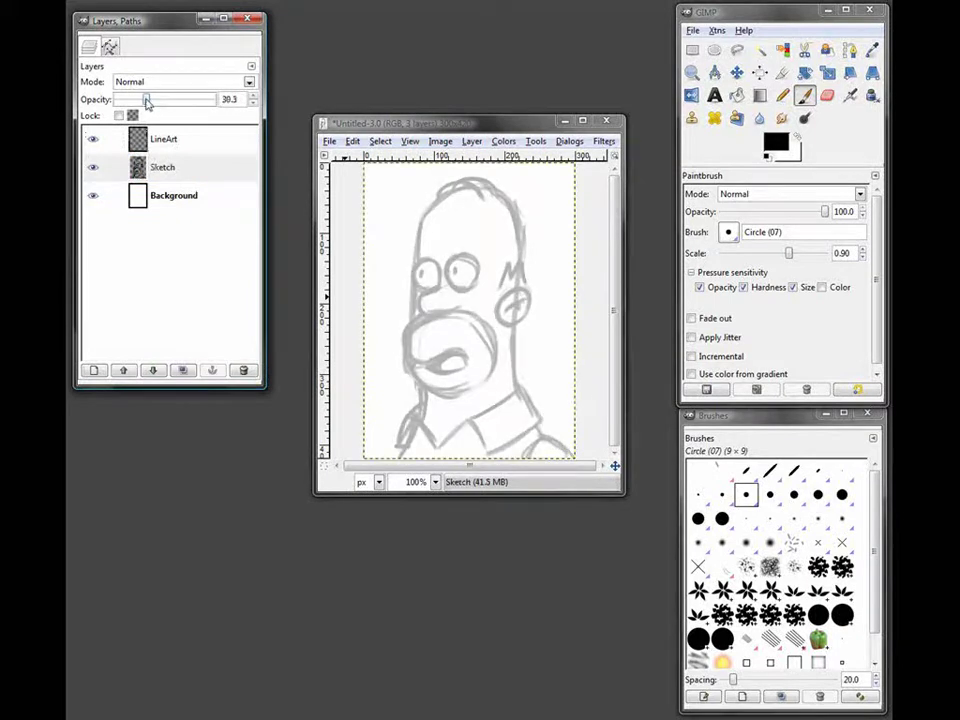
Make LineArt the active layer and turn off the Paintbrush's opacity pressure sensitivity
{"action": "left_click", "coordinate": [162, 138]}
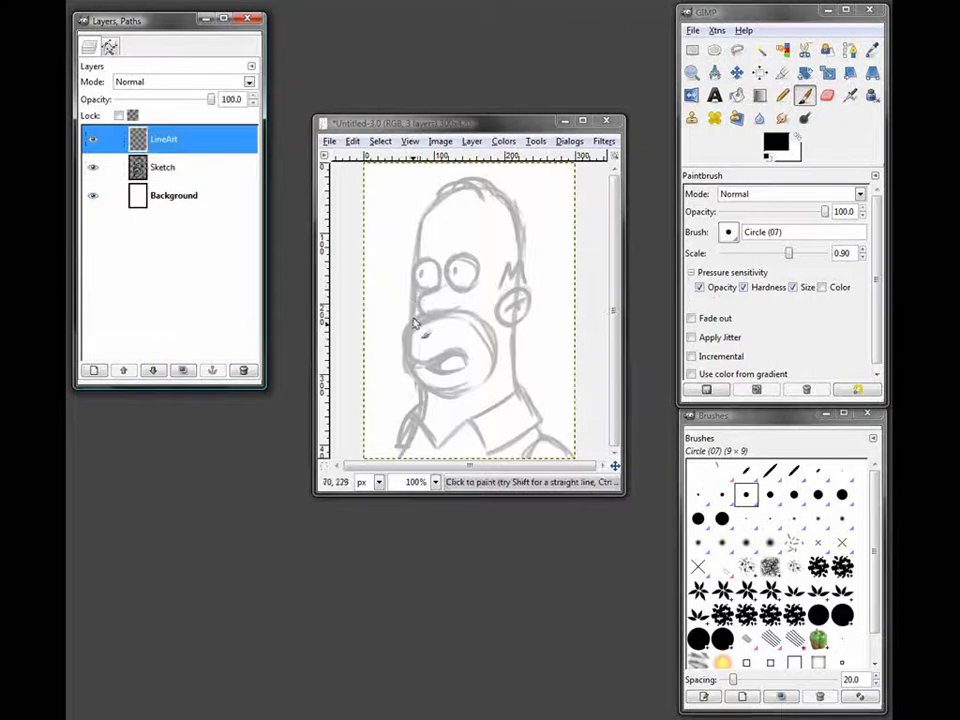
{"action": "left_click", "coordinate": [700, 288]}
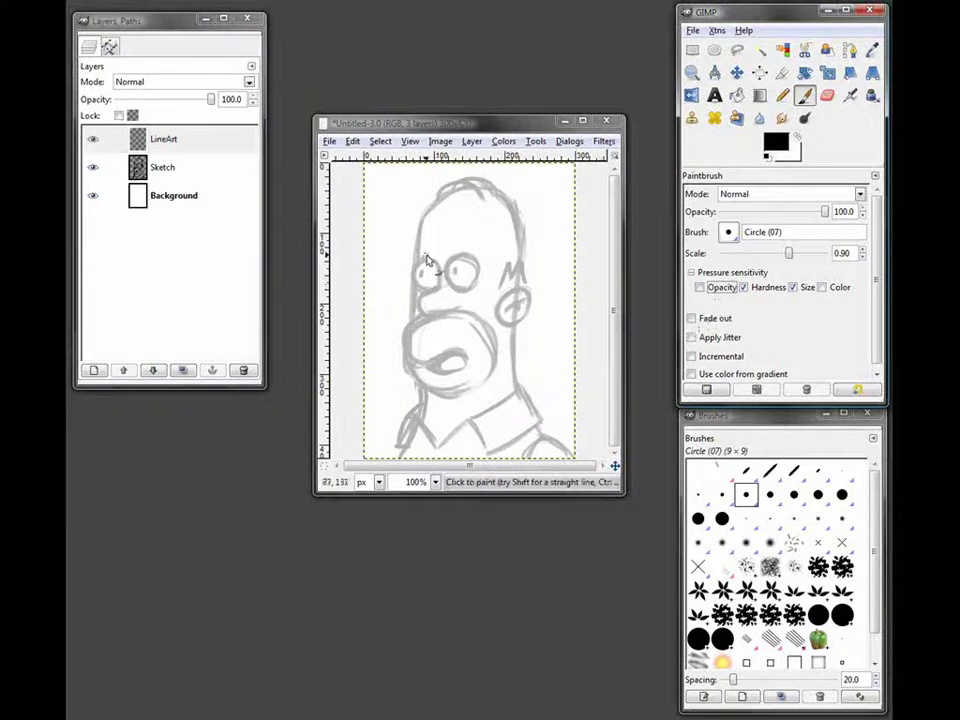
{"action": "left_click_drag", "start_coordinate": [386, 237], "coordinate": [387, 339]}
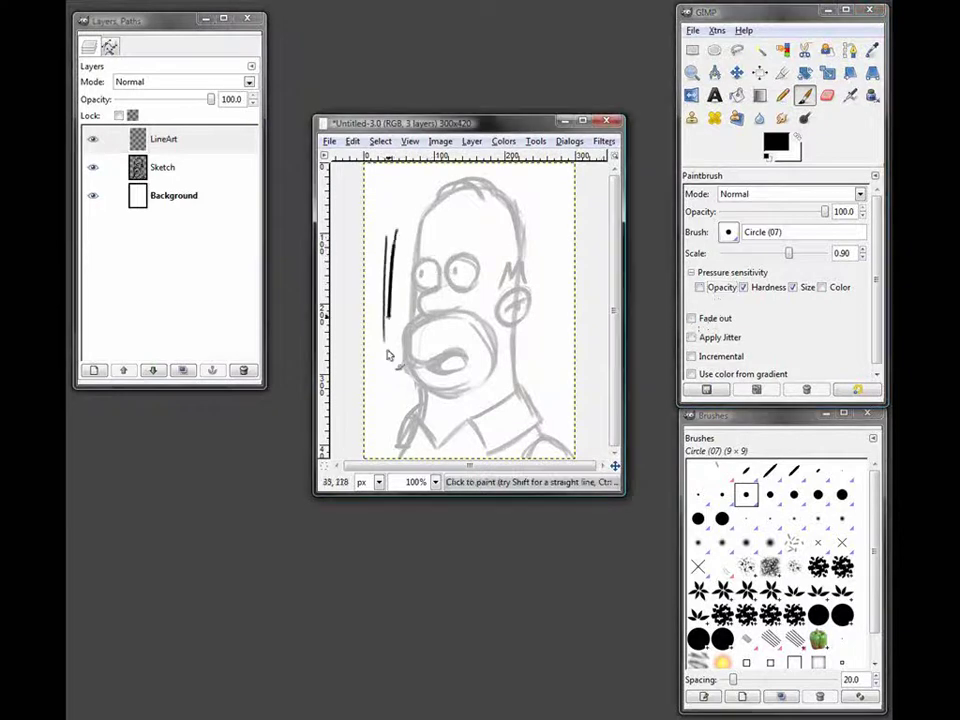
{"action": "key", "text": "ctrl+z"}
{"action": "key", "text": "ctrl+z"}
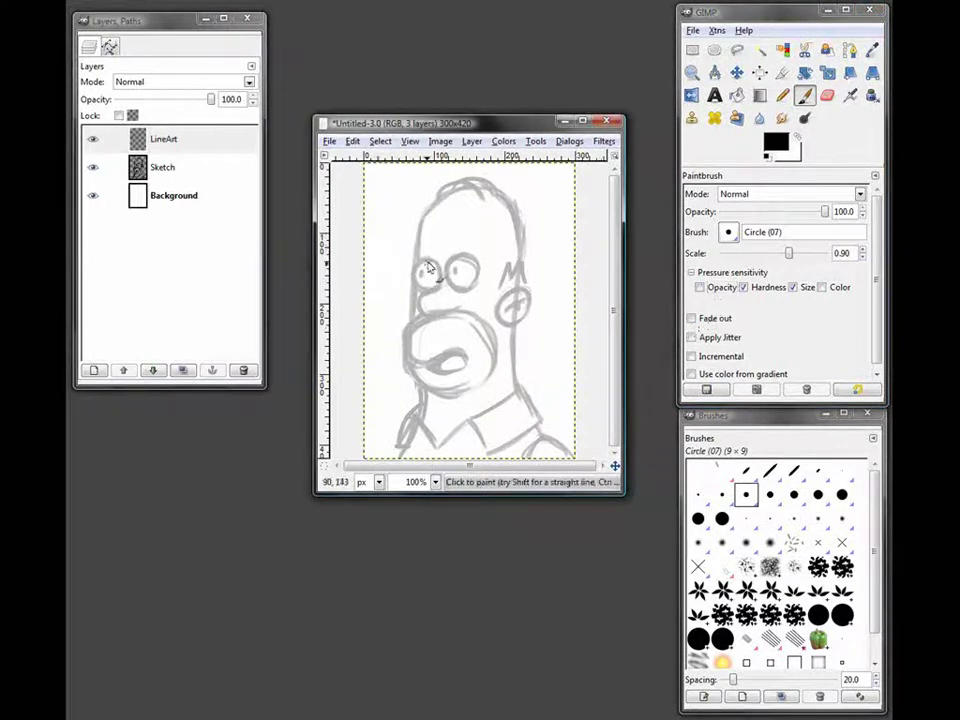
Ink clean black outlines around both eyes on the LineArt layer, undoing and repainting uneven strokes
{"action": "mouse_move", "coordinate": [427, 259]}
{"action": "left_mouse_down"}
{"action": "mouse_move", "coordinate": [411, 280]}
{"action": "mouse_move", "coordinate": [423, 290]}
{"action": "mouse_move", "coordinate": [420, 268]}
{"action": "mouse_move", "coordinate": [425, 290]}
{"action": "mouse_move", "coordinate": [438, 288]}
{"action": "left_mouse_up"}
{"action": "key", "text": "ctrl+z"}
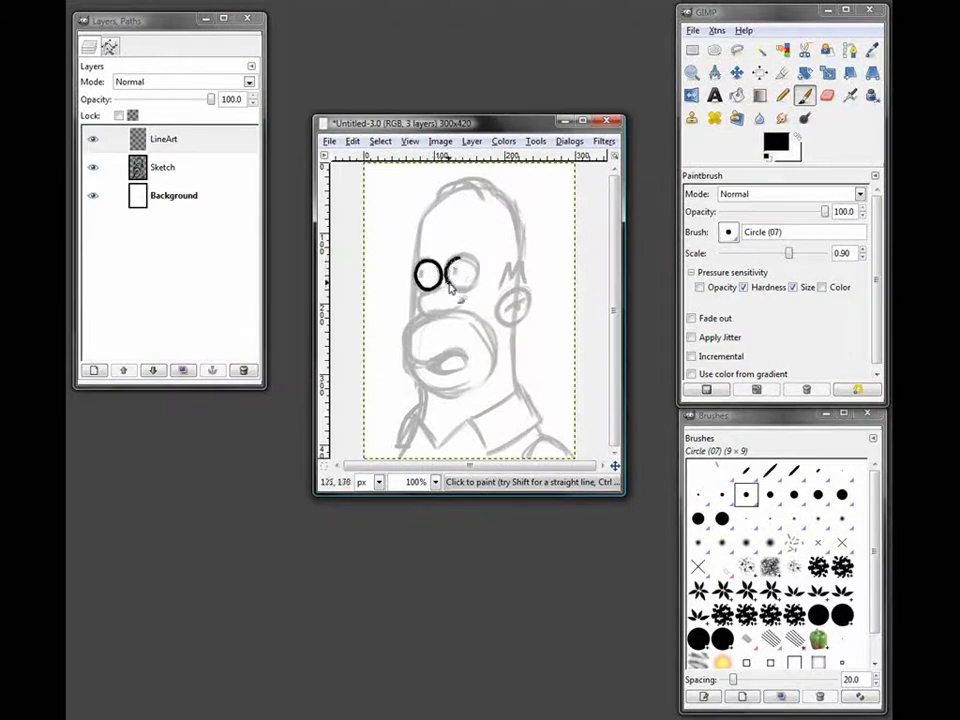
{"action": "left_click_drag", "start_coordinate": [463, 292], "coordinate": [478, 285]}
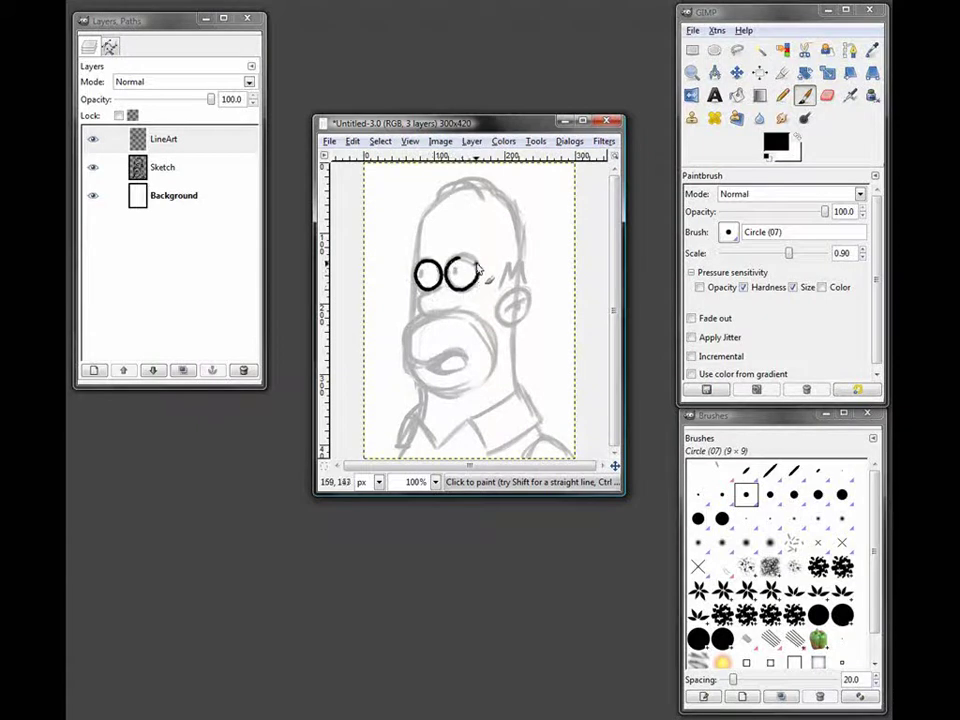
{"action": "key", "text": "ctrl+z"}
{"action": "mouse_move", "coordinate": [465, 266]}
{"action": "left_mouse_down"}
{"action": "mouse_move", "coordinate": [454, 263]}
{"action": "mouse_move", "coordinate": [451, 277]}
{"action": "mouse_move", "coordinate": [473, 291]}
{"action": "mouse_move", "coordinate": [470, 259]}
{"action": "mouse_move", "coordinate": [461, 257]}
{"action": "left_mouse_up"}
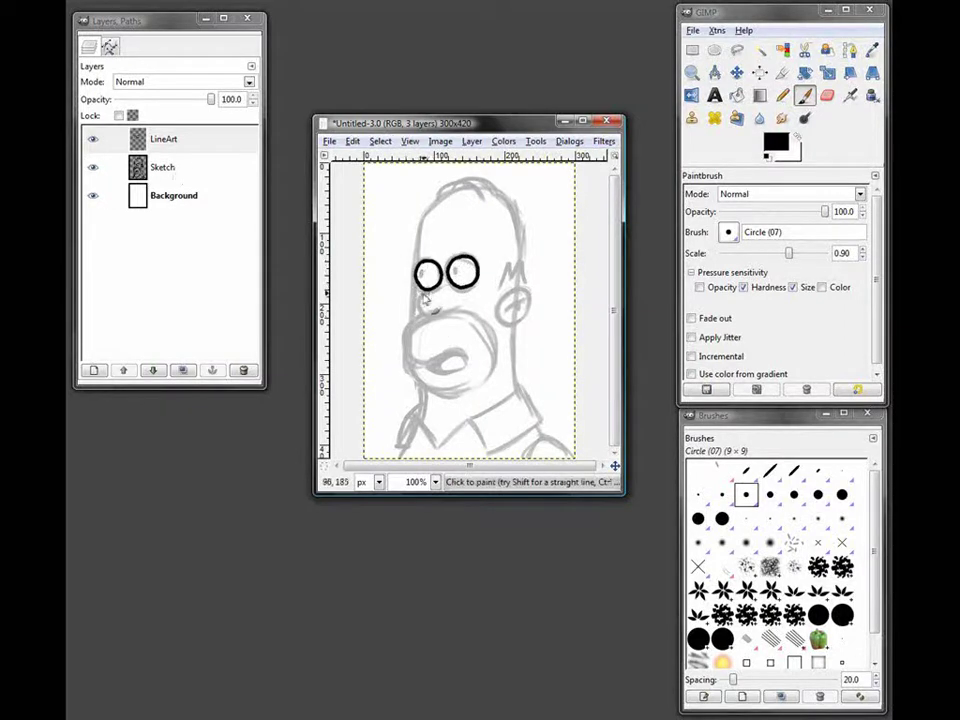
Ink the nose, the round muzzle and the open mouth on the LineArt layer, filling the mouth's interior black around the tongue
{"action": "mouse_move", "coordinate": [434, 287]}
{"action": "left_mouse_down"}
{"action": "mouse_move", "coordinate": [429, 319]}
{"action": "mouse_move", "coordinate": [481, 318]}
{"action": "mouse_move", "coordinate": [491, 376]}
{"action": "mouse_move", "coordinate": [466, 395]}
{"action": "mouse_move", "coordinate": [430, 392]}
{"action": "mouse_move", "coordinate": [410, 367]}
{"action": "mouse_move", "coordinate": [417, 346]}
{"action": "mouse_move", "coordinate": [415, 367]}
{"action": "mouse_move", "coordinate": [414, 327]}
{"action": "left_mouse_up"}
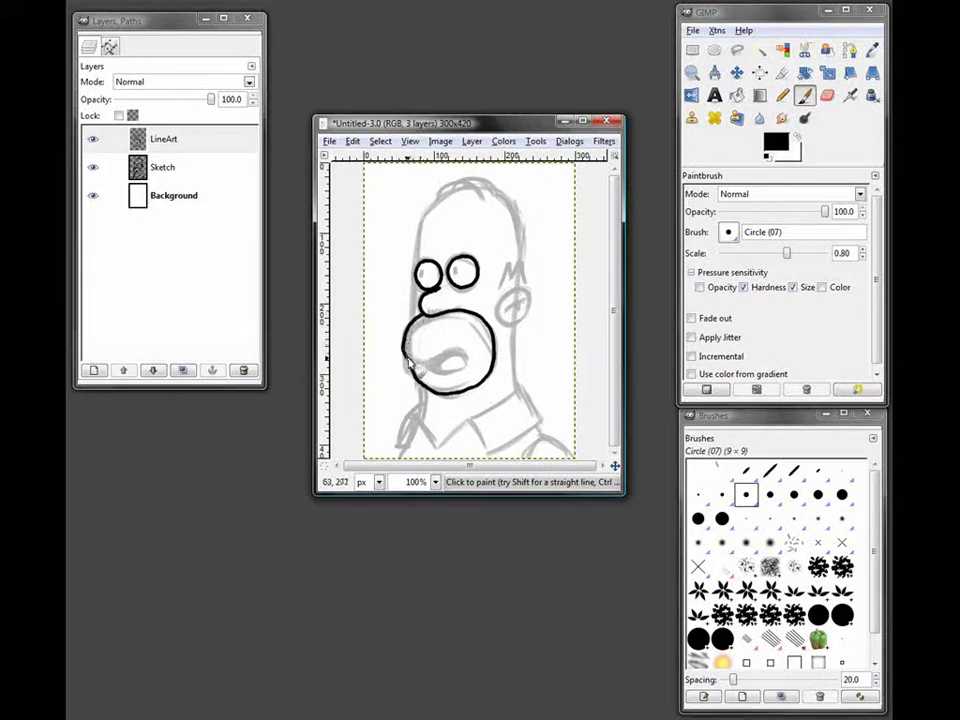
{"action": "mouse_move", "coordinate": [421, 366]}
{"action": "left_mouse_down"}
{"action": "mouse_move", "coordinate": [412, 368]}
{"action": "mouse_move", "coordinate": [464, 362]}
{"action": "left_mouse_up"}
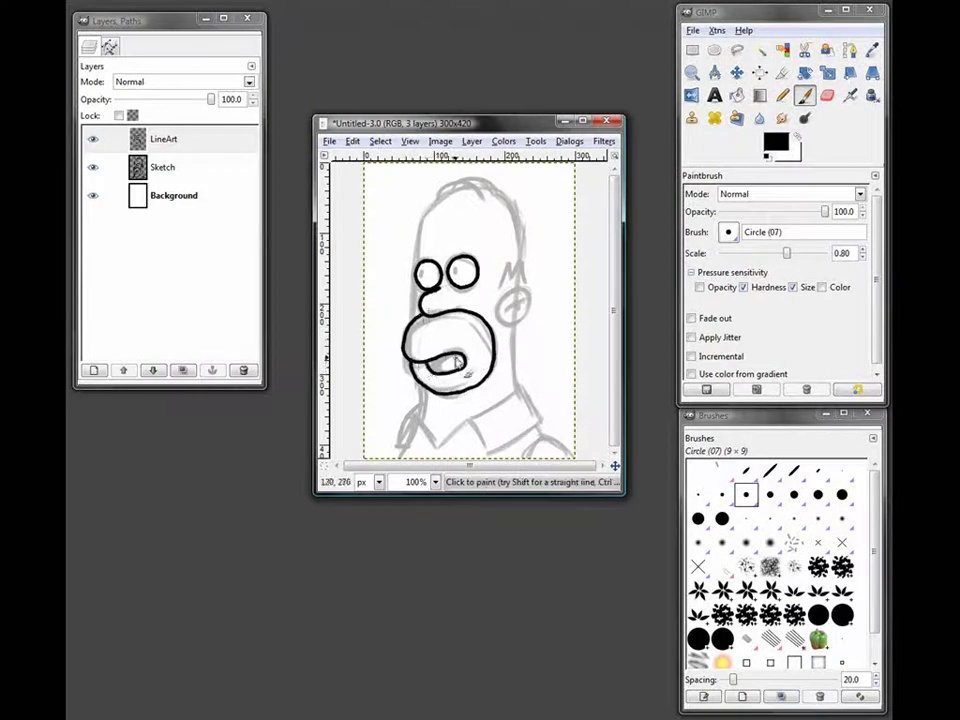
{"action": "left_click_drag", "start_coordinate": [449, 365], "coordinate": [463, 360]}
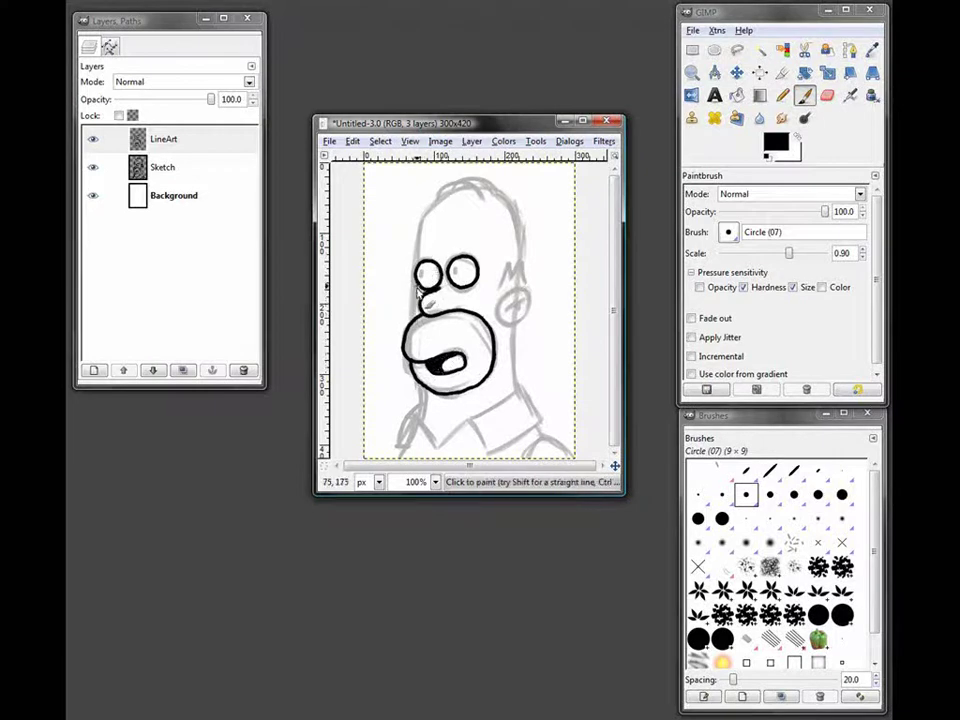
Ink the outline of the head, the ear with its inner lines and the back of the neck, undoing and repainting uneven strokes
{"action": "mouse_move", "coordinate": [419, 308]}
{"action": "left_mouse_down"}
{"action": "mouse_move", "coordinate": [438, 210]}
{"action": "mouse_move", "coordinate": [420, 262]}
{"action": "mouse_move", "coordinate": [423, 225]}
{"action": "mouse_move", "coordinate": [455, 190]}
{"action": "mouse_move", "coordinate": [503, 198]}
{"action": "mouse_move", "coordinate": [519, 235]}
{"action": "mouse_move", "coordinate": [520, 300]}
{"action": "left_mouse_up"}
{"action": "key", "text": "ctrl+z"}
{"action": "left_click_drag", "start_coordinate": [508, 208], "coordinate": [520, 290]}
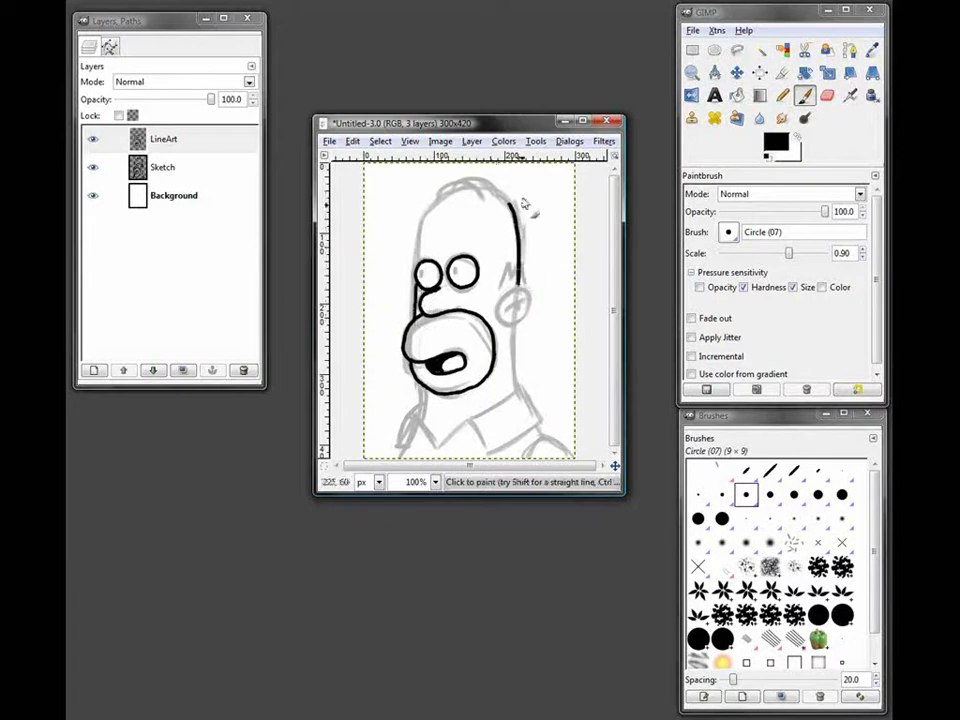
{"action": "mouse_move", "coordinate": [457, 189]}
{"action": "left_mouse_down"}
{"action": "mouse_move", "coordinate": [428, 213]}
{"action": "mouse_move", "coordinate": [416, 282]}
{"action": "left_mouse_up"}
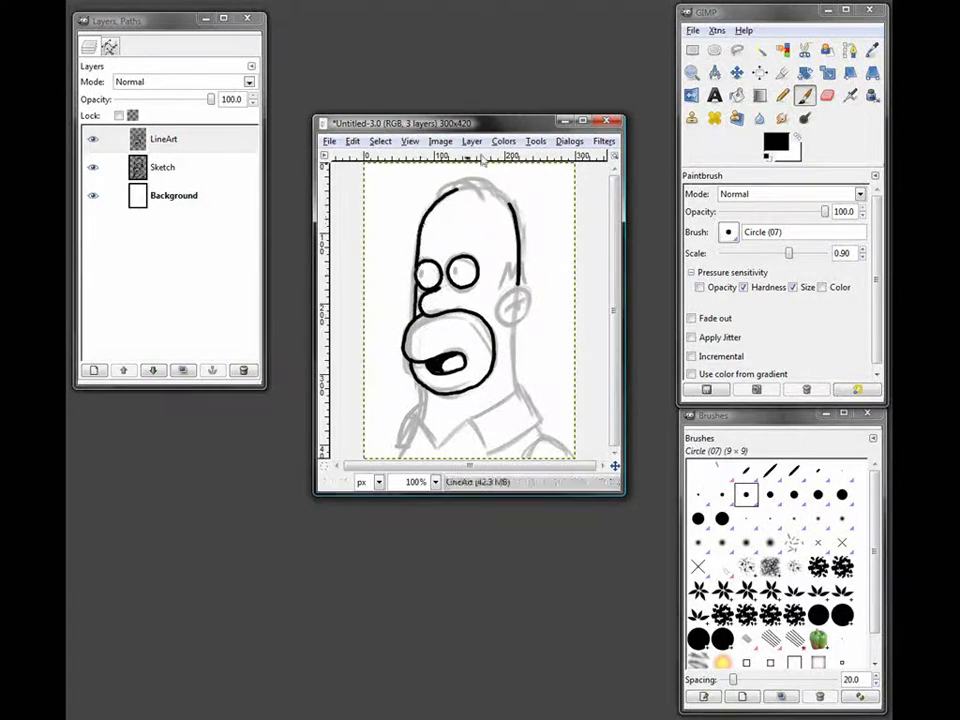
{"action": "mouse_move", "coordinate": [466, 192]}
{"action": "left_mouse_down"}
{"action": "mouse_move", "coordinate": [488, 190]}
{"action": "mouse_move", "coordinate": [518, 238]}
{"action": "left_mouse_up"}
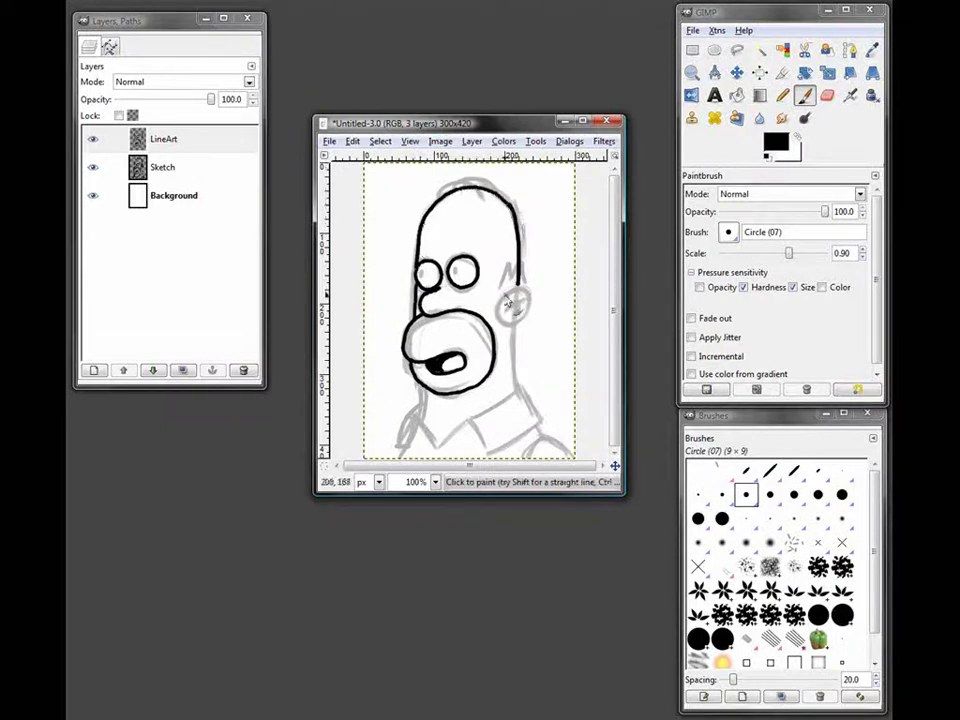
{"action": "mouse_move", "coordinate": [529, 300]}
{"action": "left_mouse_down"}
{"action": "mouse_move", "coordinate": [506, 334]}
{"action": "mouse_move", "coordinate": [531, 306]}
{"action": "mouse_move", "coordinate": [513, 291]}
{"action": "mouse_move", "coordinate": [509, 309]}
{"action": "mouse_move", "coordinate": [519, 302]}
{"action": "mouse_move", "coordinate": [507, 316]}
{"action": "mouse_move", "coordinate": [513, 309]}
{"action": "mouse_move", "coordinate": [531, 319]}
{"action": "mouse_move", "coordinate": [520, 308]}
{"action": "mouse_move", "coordinate": [534, 317]}
{"action": "mouse_move", "coordinate": [512, 333]}
{"action": "mouse_move", "coordinate": [518, 394]}
{"action": "left_mouse_up"}
{"action": "key", "text": "ctrl+z"}
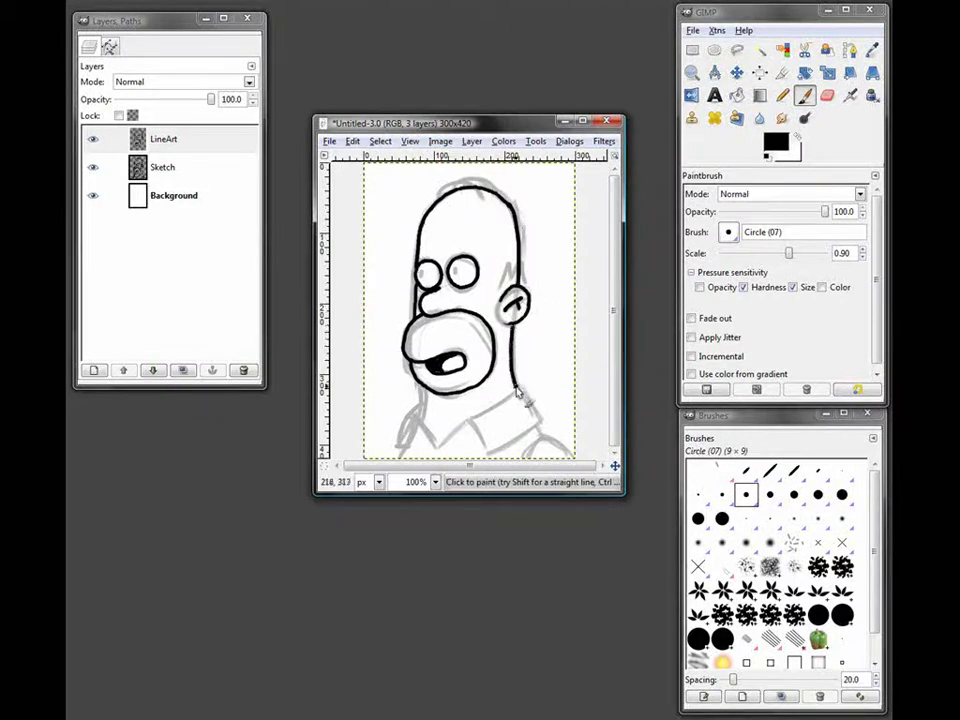
Ink both shirt collar flaps, the front of the neck and the shoulder lines down to the lower edge of the canvas
{"action": "mouse_move", "coordinate": [470, 418]}
{"action": "left_mouse_down"}
{"action": "mouse_move", "coordinate": [521, 390]}
{"action": "mouse_move", "coordinate": [540, 428]}
{"action": "left_mouse_up"}
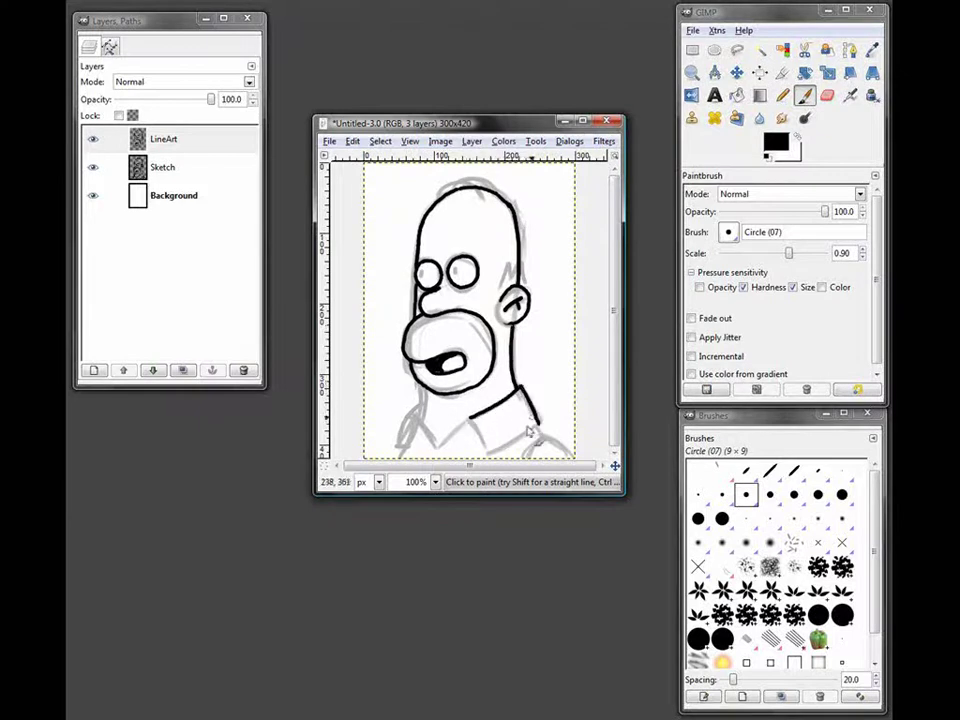
{"action": "left_click_drag", "start_coordinate": [490, 456], "coordinate": [538, 432]}
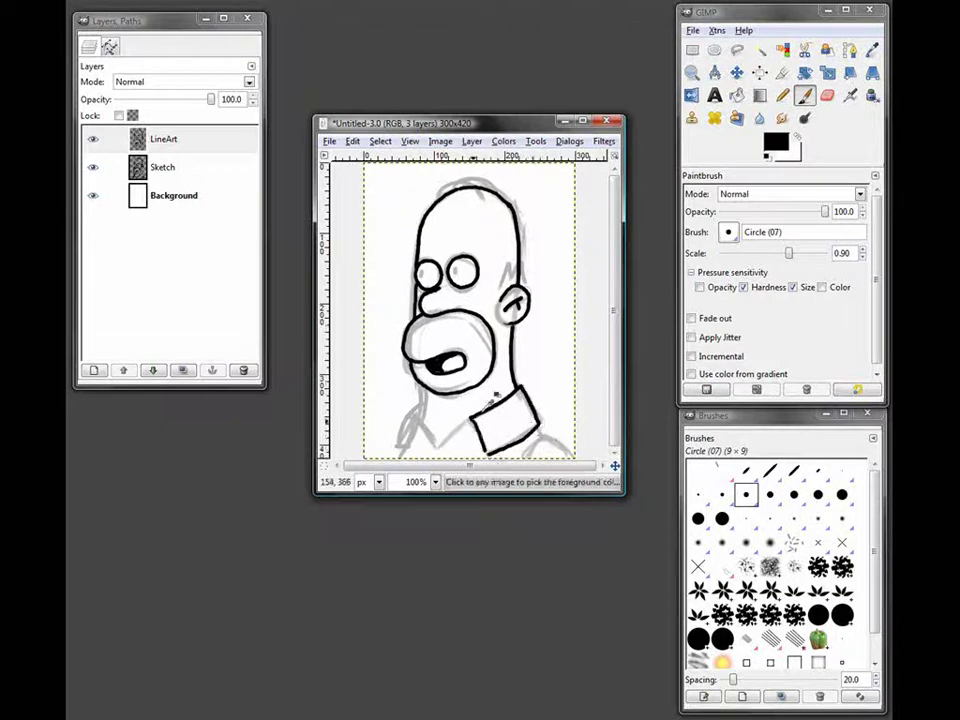
{"action": "mouse_move", "coordinate": [470, 426]}
{"action": "left_mouse_down"}
{"action": "mouse_move", "coordinate": [488, 453]}
{"action": "mouse_move", "coordinate": [468, 424]}
{"action": "mouse_move", "coordinate": [428, 431]}
{"action": "mouse_move", "coordinate": [437, 450]}
{"action": "left_mouse_up"}
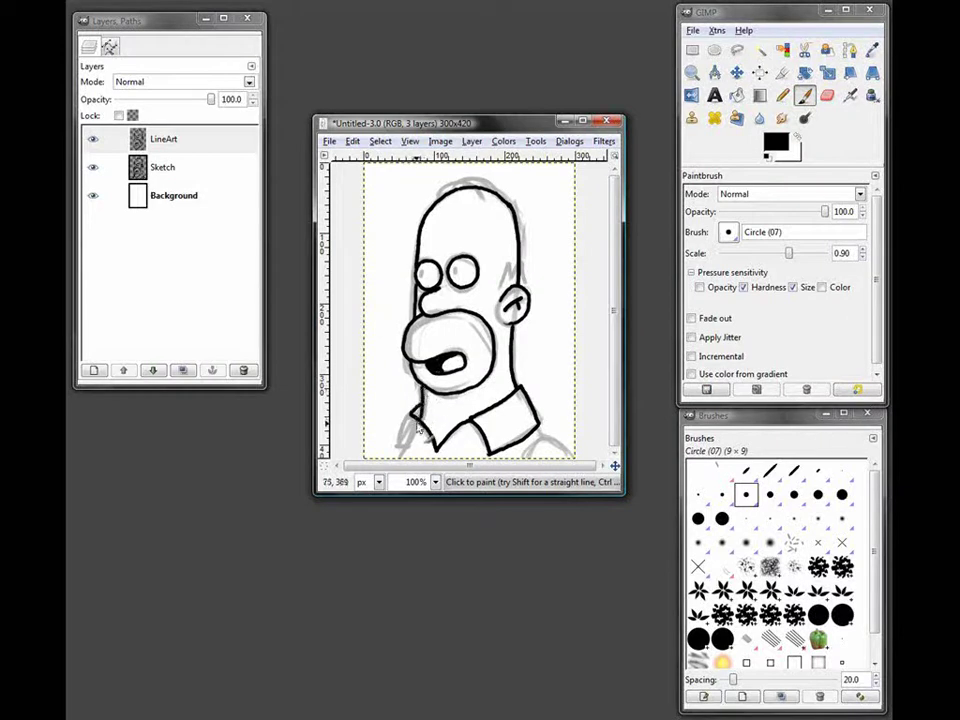
{"action": "mouse_move", "coordinate": [410, 441]}
{"action": "left_mouse_down"}
{"action": "mouse_move", "coordinate": [399, 457]}
{"action": "mouse_move", "coordinate": [399, 434]}
{"action": "mouse_move", "coordinate": [410, 434]}
{"action": "left_mouse_up"}
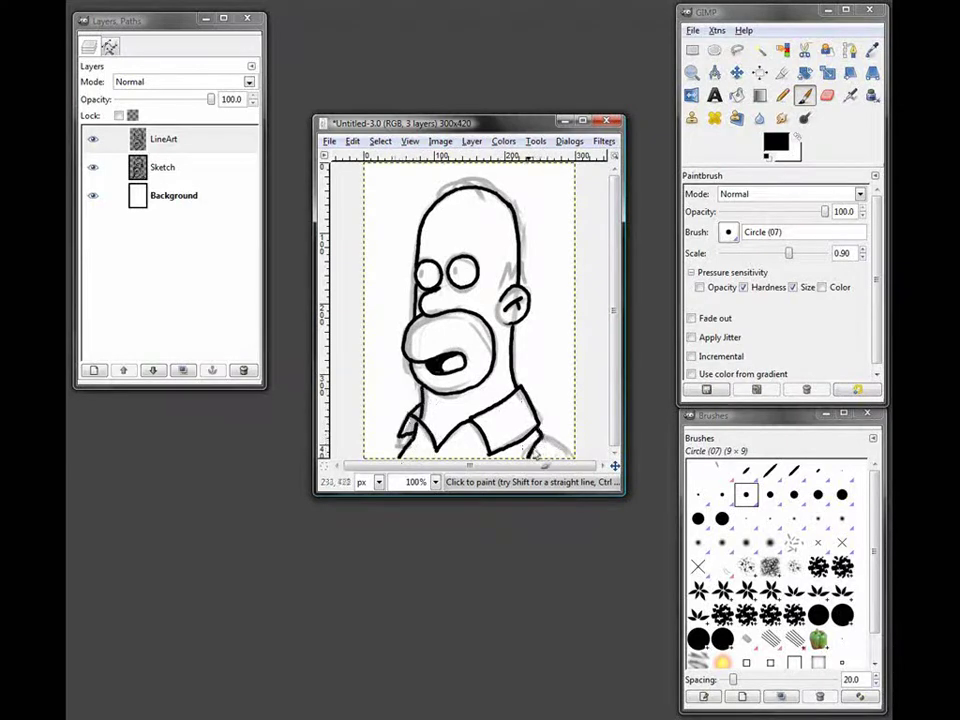
{"action": "left_click_drag", "start_coordinate": [545, 444], "coordinate": [574, 457]}
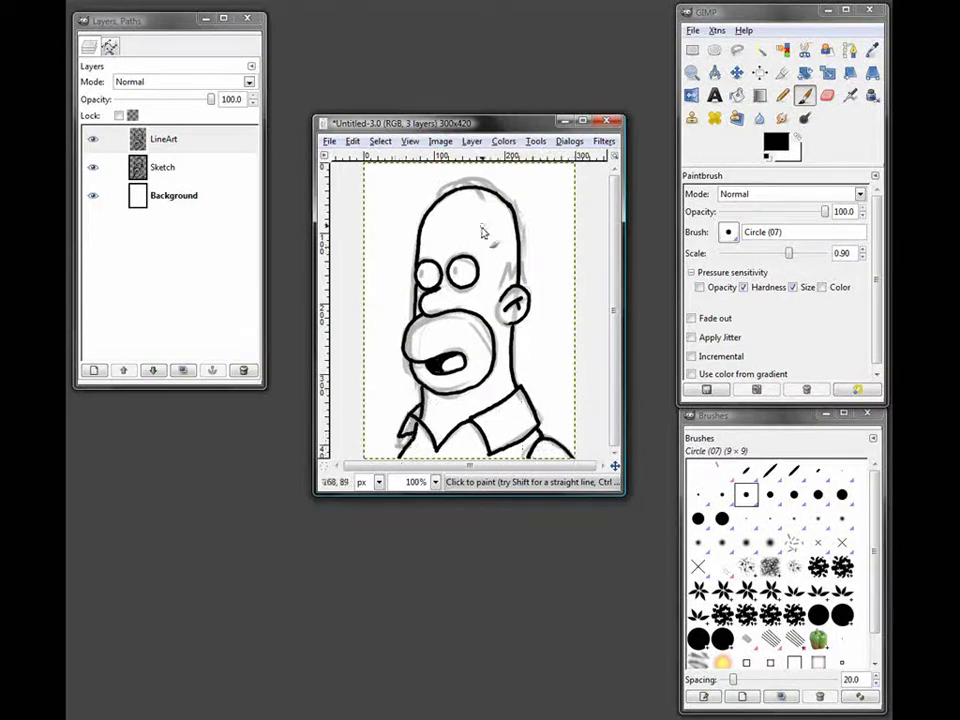
Increase the brush scale to 1.10 and thicken the outer contour along the head, muzzle, ear, neck, collar and shoulders
{"action": "key", "text": "bracketright"}
{"action": "key", "text": "bracketright"}
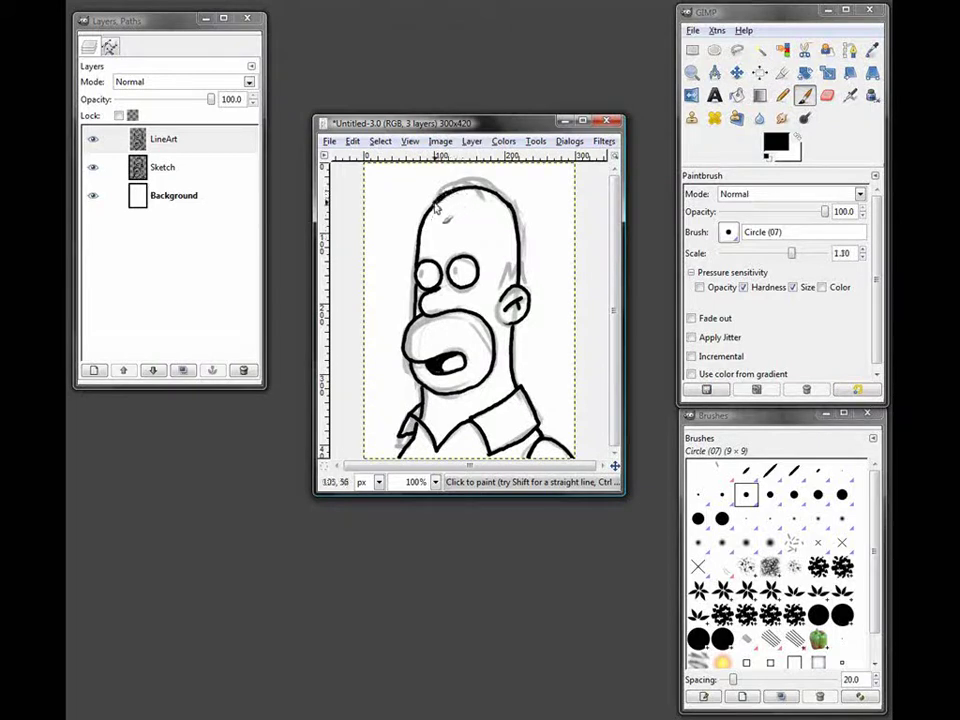
{"action": "left_click_drag", "start_coordinate": [425, 214], "coordinate": [416, 268]}
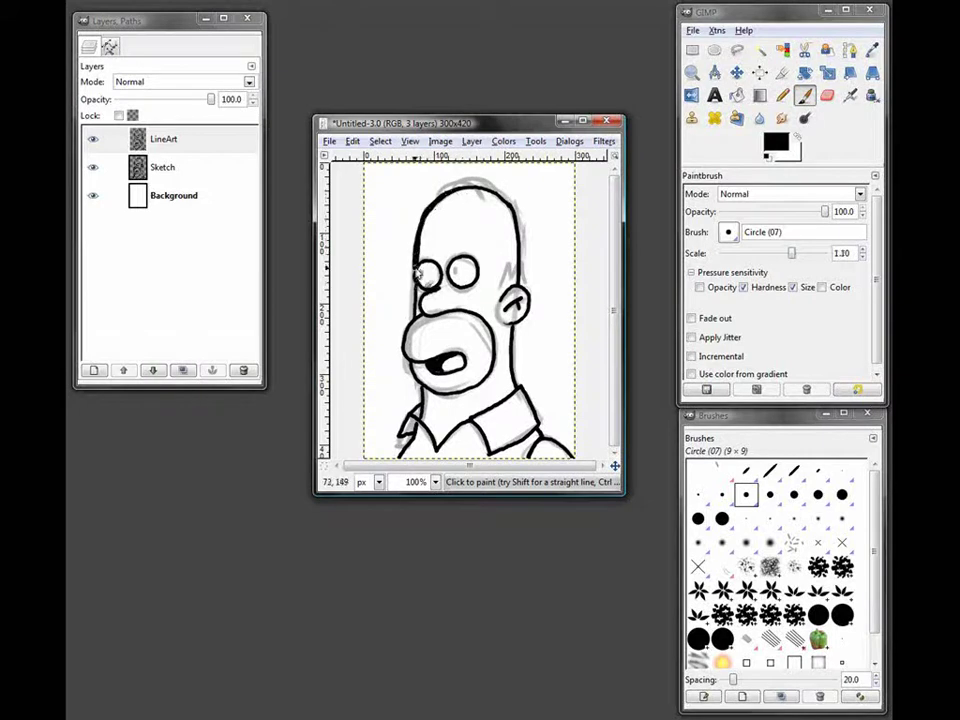
{"action": "mouse_move", "coordinate": [422, 285]}
{"action": "left_mouse_down"}
{"action": "mouse_move", "coordinate": [403, 373]}
{"action": "mouse_move", "coordinate": [409, 360]}
{"action": "mouse_move", "coordinate": [423, 382]}
{"action": "mouse_move", "coordinate": [406, 433]}
{"action": "left_mouse_up"}
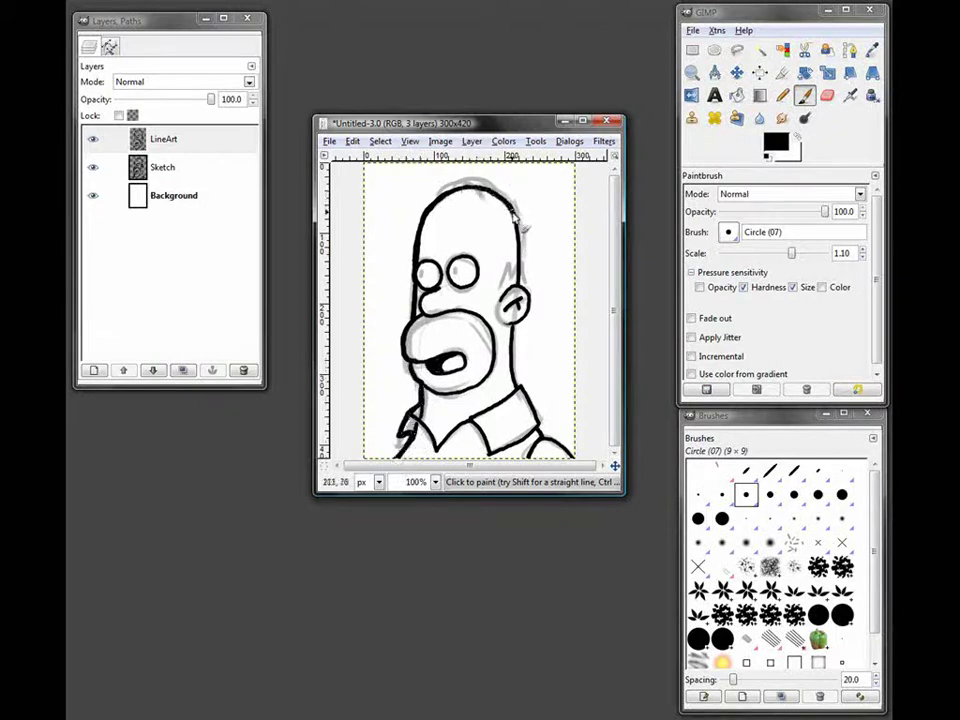
{"action": "mouse_move", "coordinate": [520, 290]}
{"action": "left_mouse_down"}
{"action": "mouse_move", "coordinate": [530, 250]}
{"action": "mouse_move", "coordinate": [517, 295]}
{"action": "left_mouse_up"}
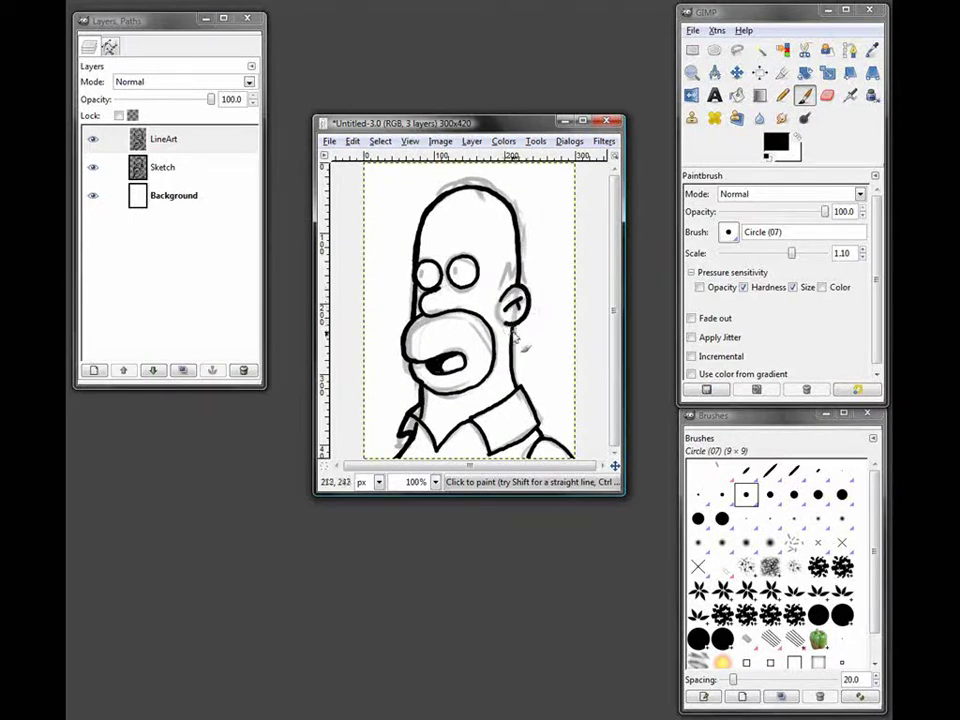
{"action": "mouse_move", "coordinate": [514, 326]}
{"action": "left_mouse_down"}
{"action": "mouse_move", "coordinate": [515, 397]}
{"action": "mouse_move", "coordinate": [525, 385]}
{"action": "mouse_move", "coordinate": [533, 432]}
{"action": "left_mouse_up"}
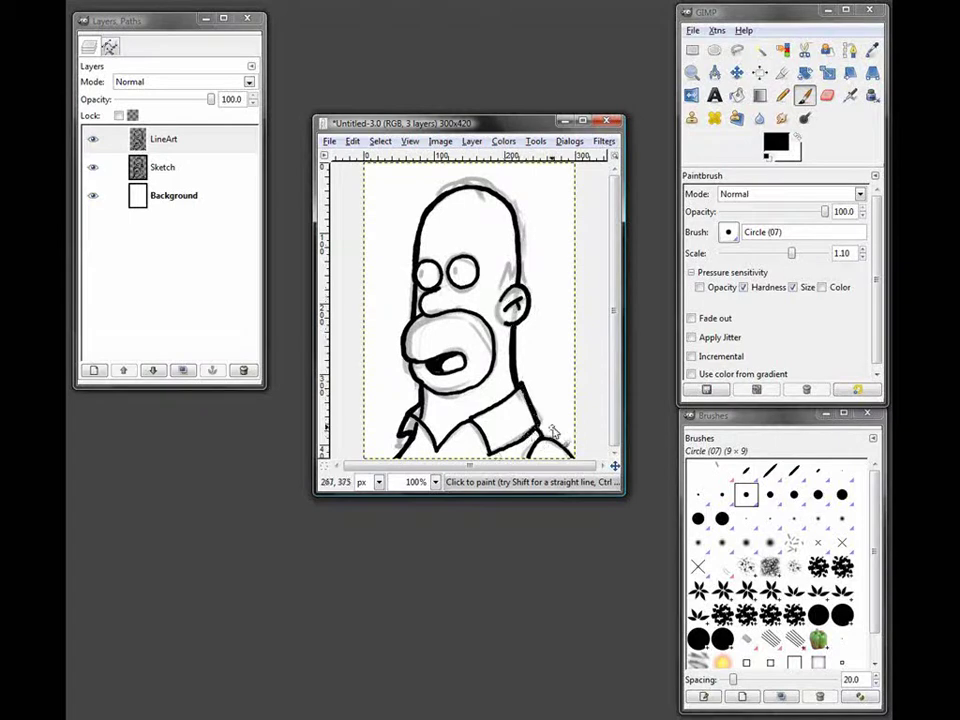
{"action": "mouse_move", "coordinate": [536, 427]}
{"action": "left_mouse_down"}
{"action": "mouse_move", "coordinate": [550, 454]}
{"action": "mouse_move", "coordinate": [570, 457]}
{"action": "left_mouse_up"}
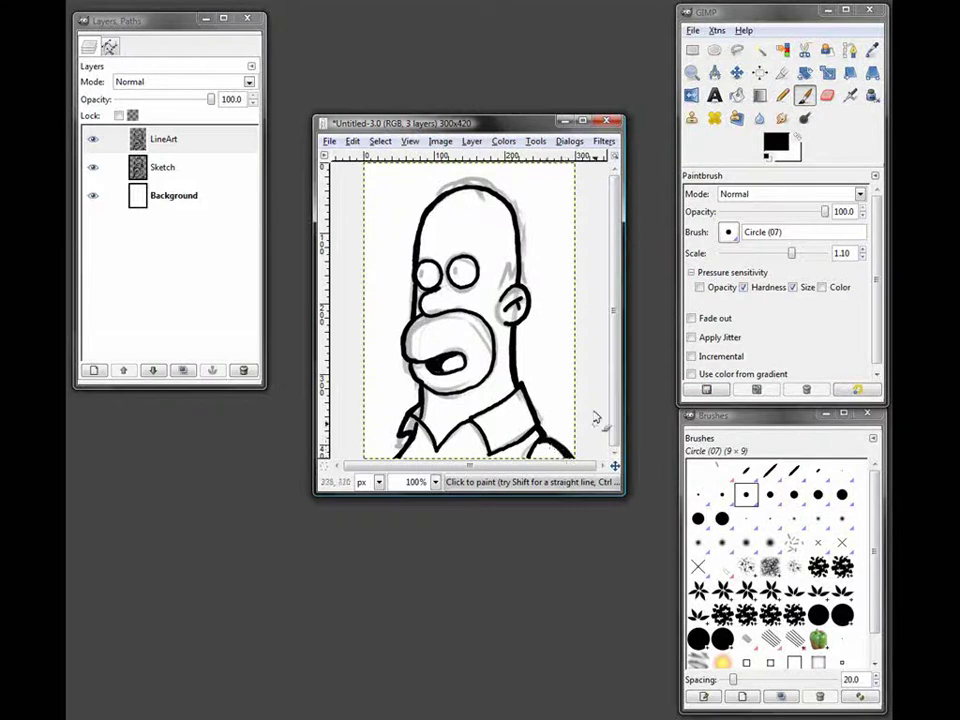
Dot the pupils in both eyes and, with a smaller brush, ink the hair strands on the crown and the zigzag hair above the ear
{"action": "left_click", "coordinate": [424, 275]}
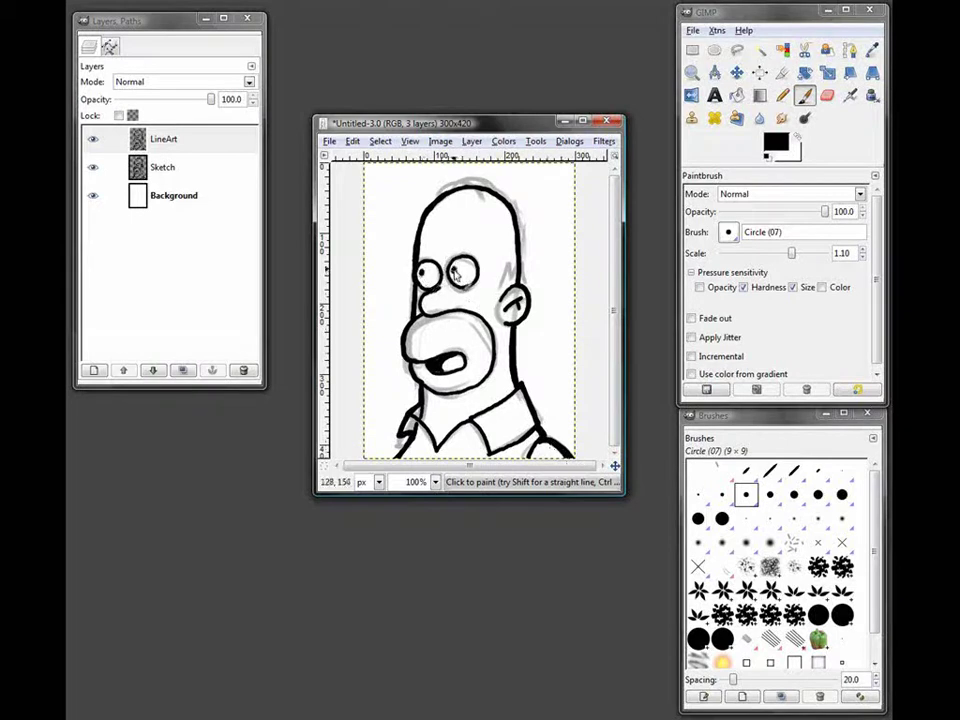
{"action": "key", "text": "bracketleft"}
{"action": "key", "text": "bracketleft"}
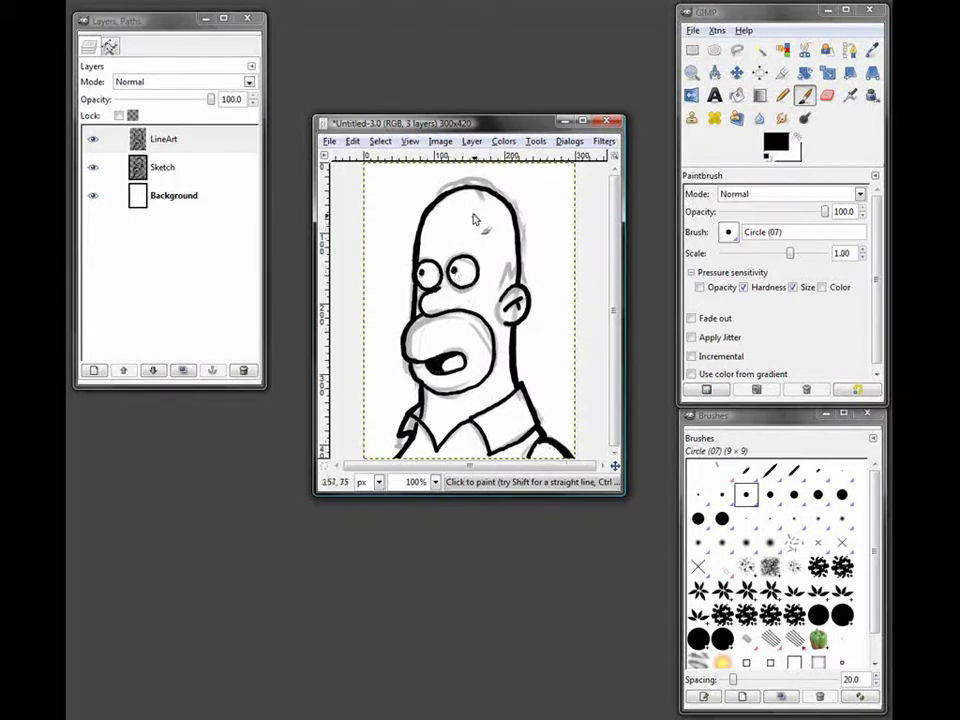
{"action": "mouse_move", "coordinate": [446, 203]}
{"action": "left_mouse_down"}
{"action": "mouse_move", "coordinate": [458, 195]}
{"action": "mouse_move", "coordinate": [506, 204]}
{"action": "mouse_move", "coordinate": [494, 197]}
{"action": "mouse_move", "coordinate": [511, 226]}
{"action": "mouse_move", "coordinate": [508, 268]}
{"action": "mouse_move", "coordinate": [526, 285]}
{"action": "left_mouse_up"}
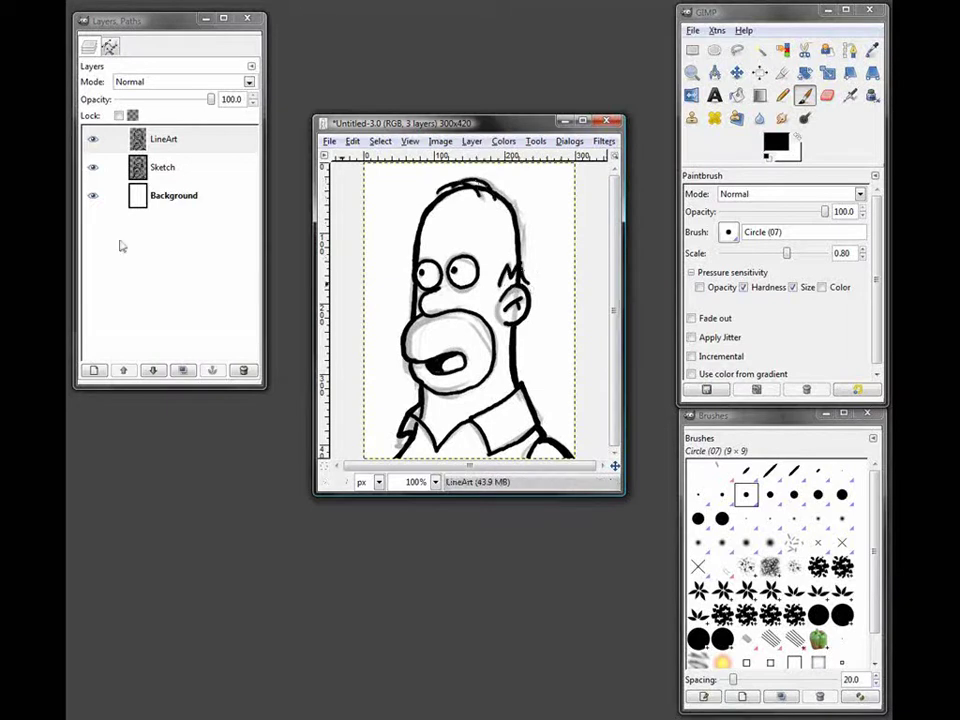
Hide the Sketch layer and touch up the black area inside the mouth, undoing the last unwanted stroke
{"action": "left_click", "coordinate": [93, 167]}
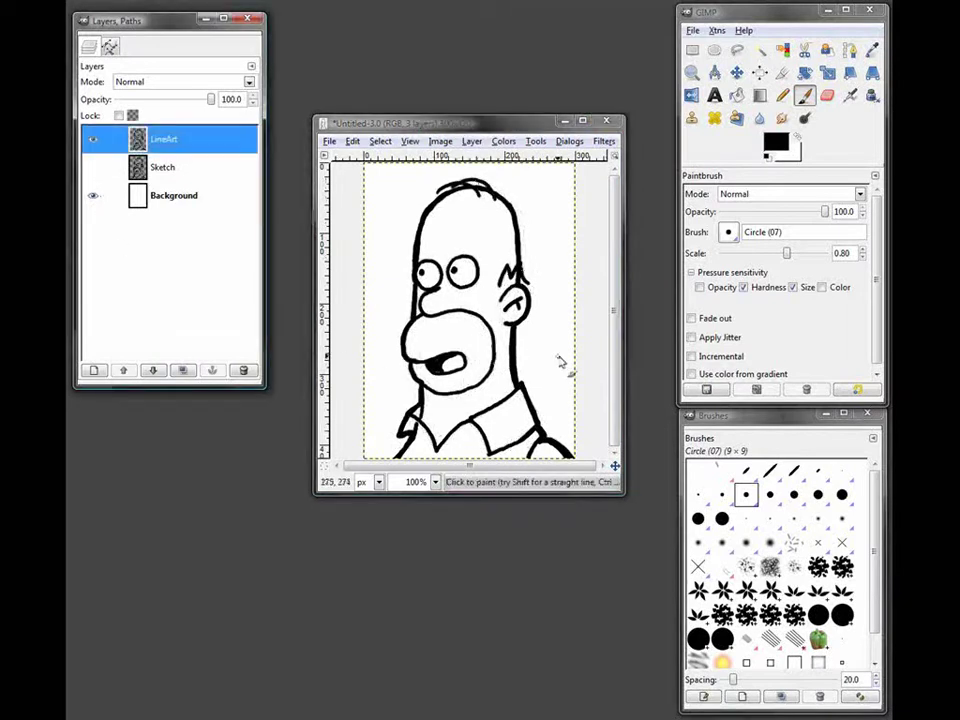
{"action": "left_click", "coordinate": [443, 369]}
{"action": "left_click_drag", "start_coordinate": [441, 366], "coordinate": [439, 377]}
{"action": "key", "text": "ctrl+z"}
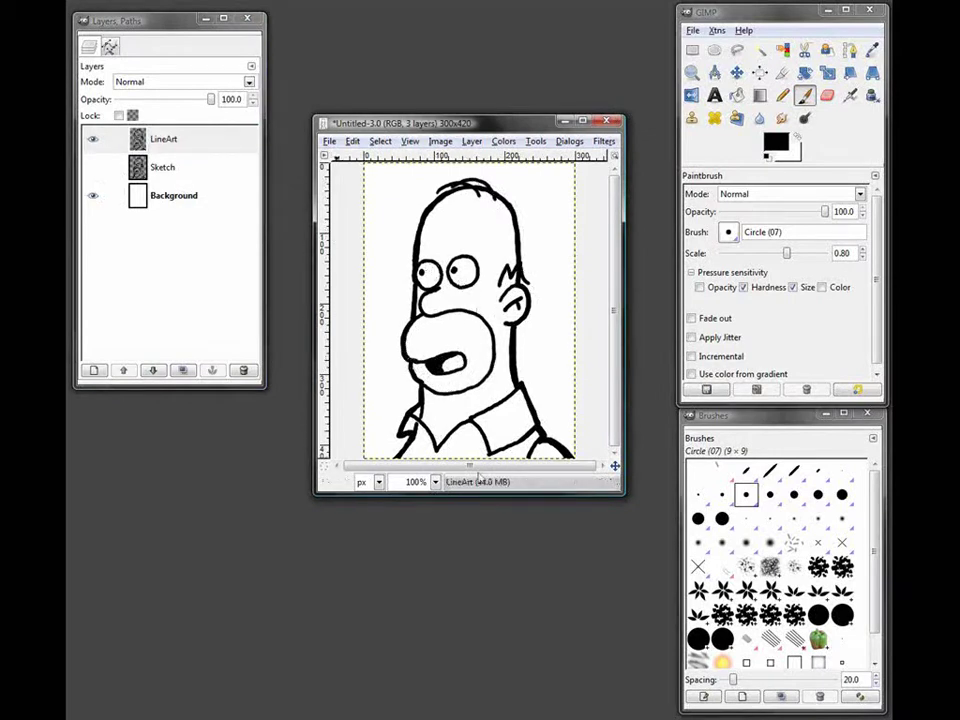
Save the image as homer-simpspn-00.xcf in the Homer folder
{"action": "left_click", "coordinate": [329, 141]}
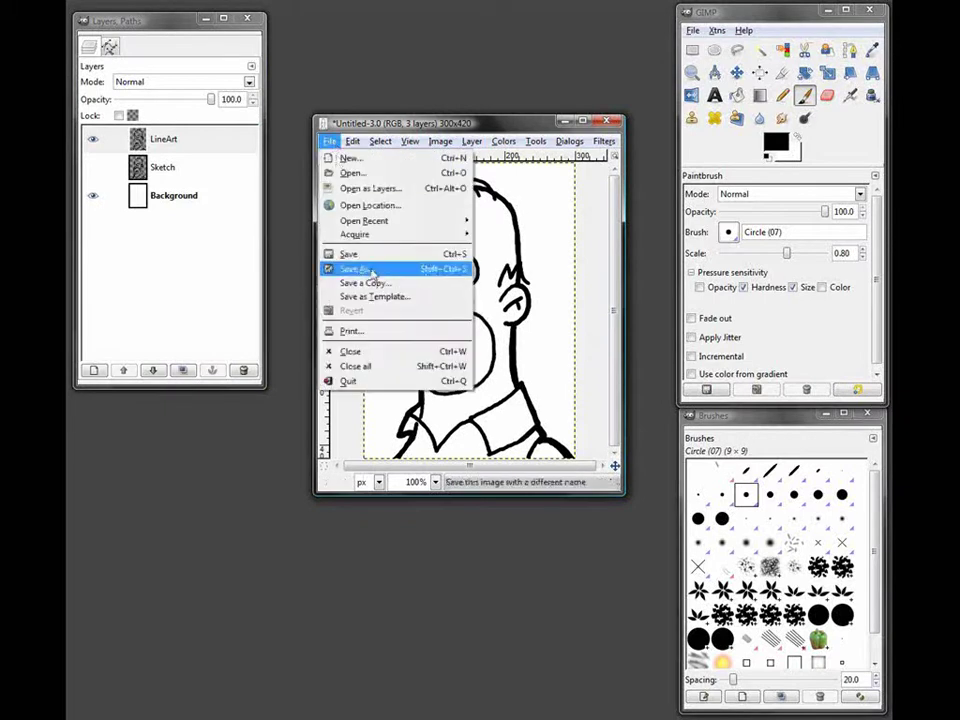
{"action": "left_click", "coordinate": [371, 270]}
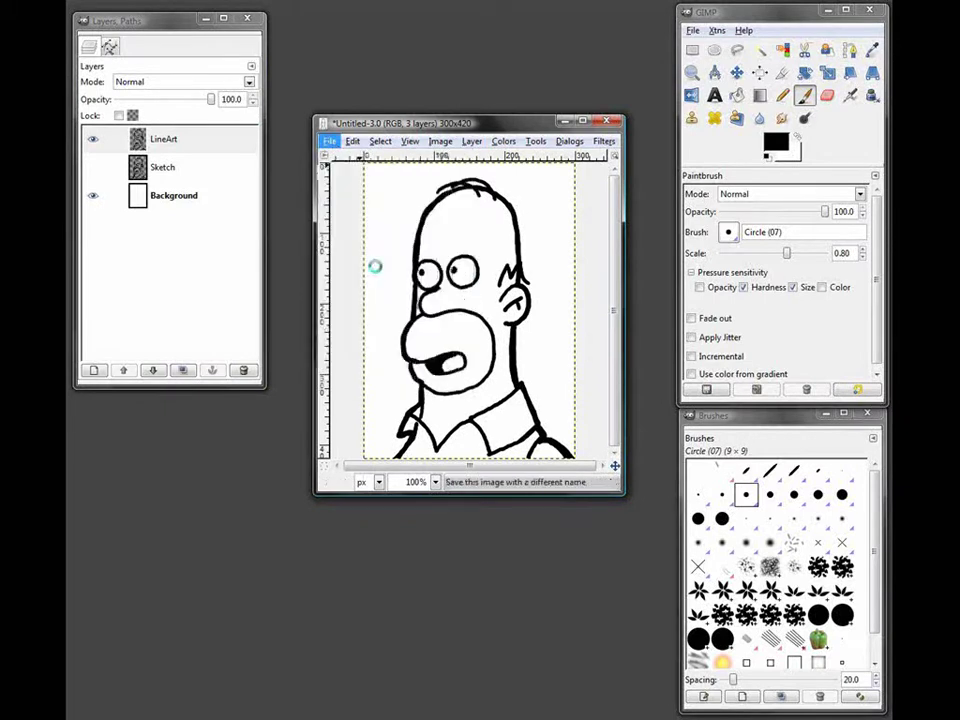
{"action": "type", "text": "homer-simpspn-00.xcf"}
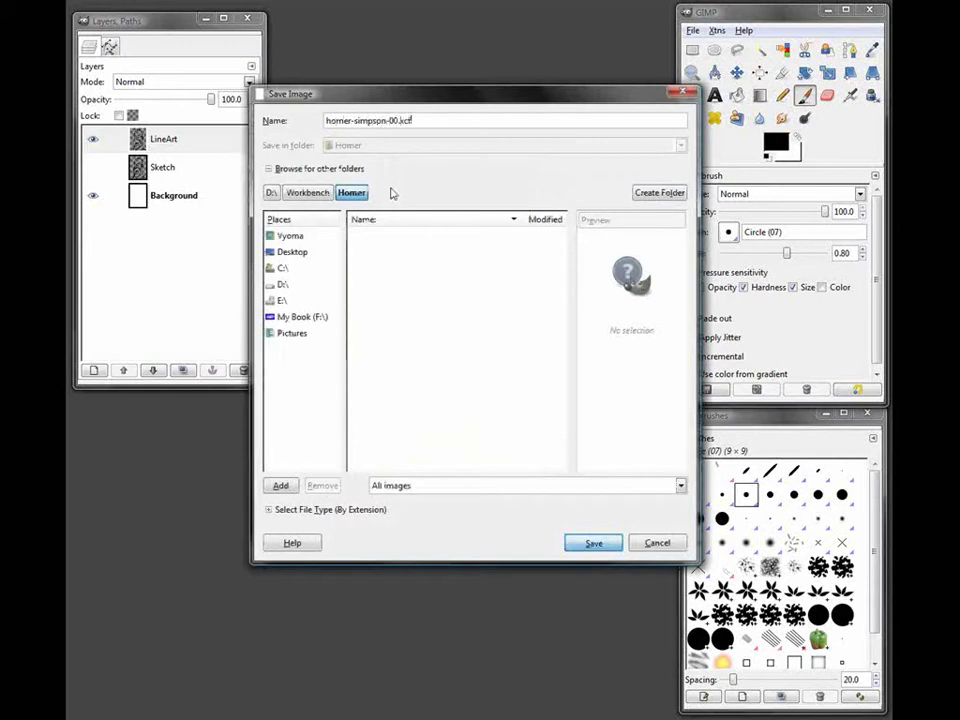
{"action": "key", "text": "Return"}
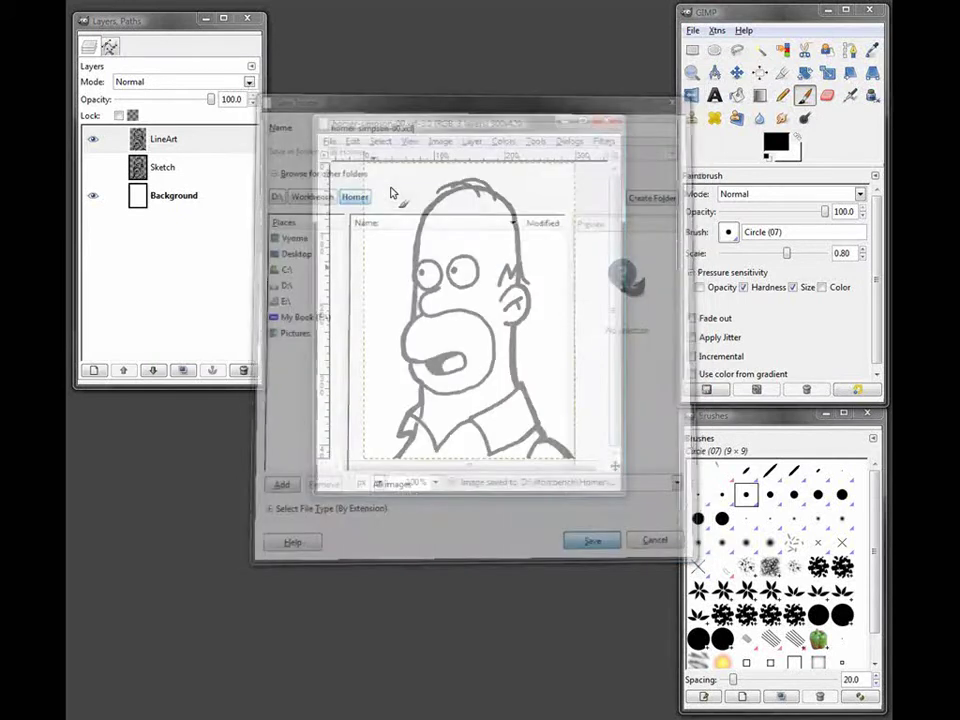